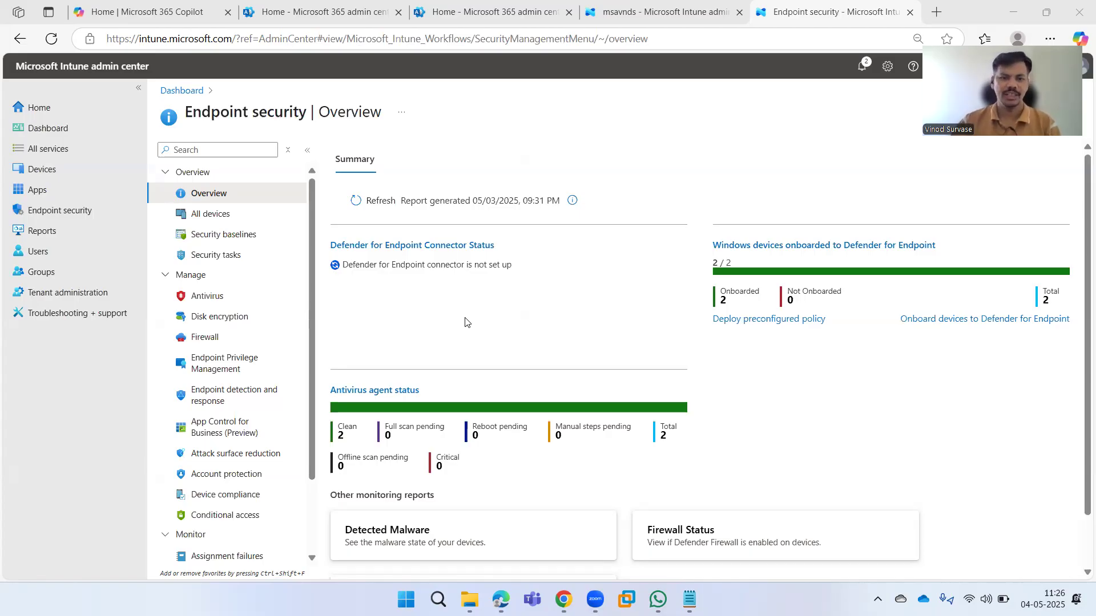
# Create a new disk encryption policy with platform Windows and profile BitLocker.
pyautogui.click(224, 322)
pyautogui.click(224, 320)
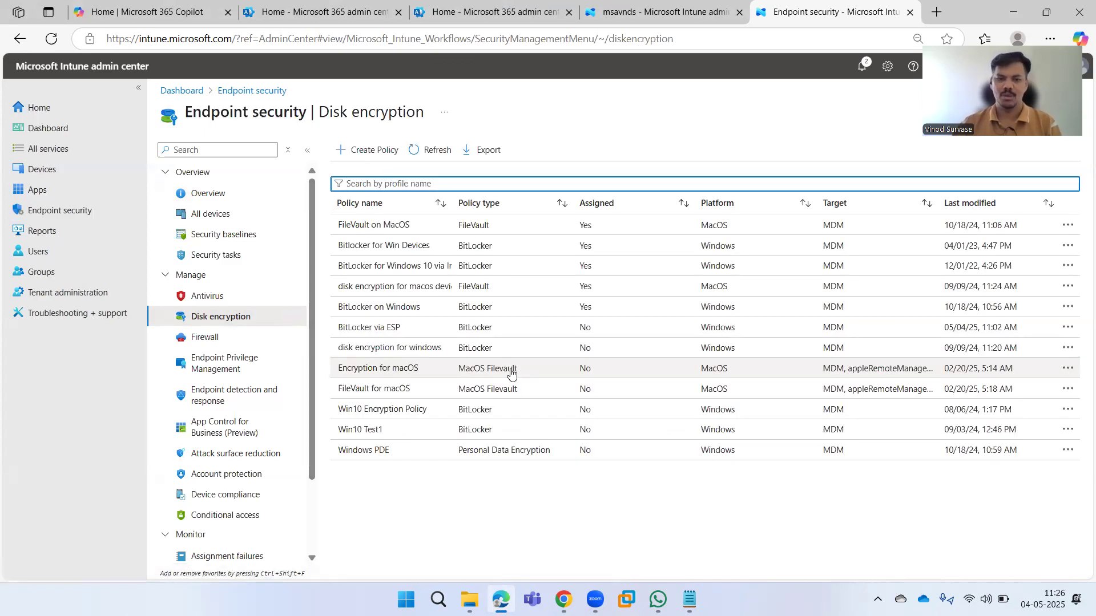
pyautogui.click(377, 151)
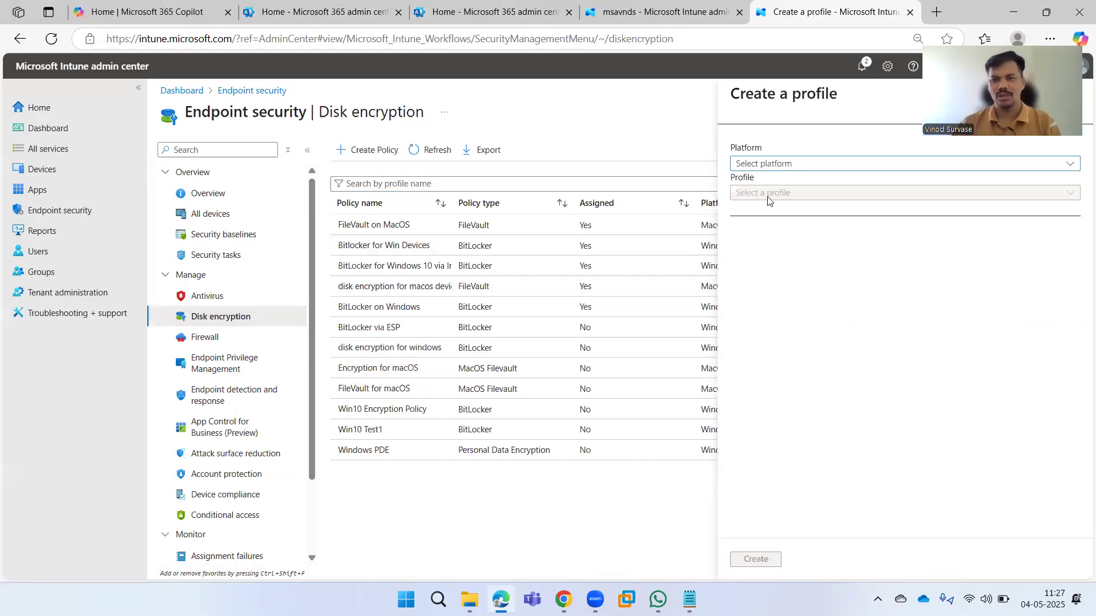
pyautogui.click(801, 166)
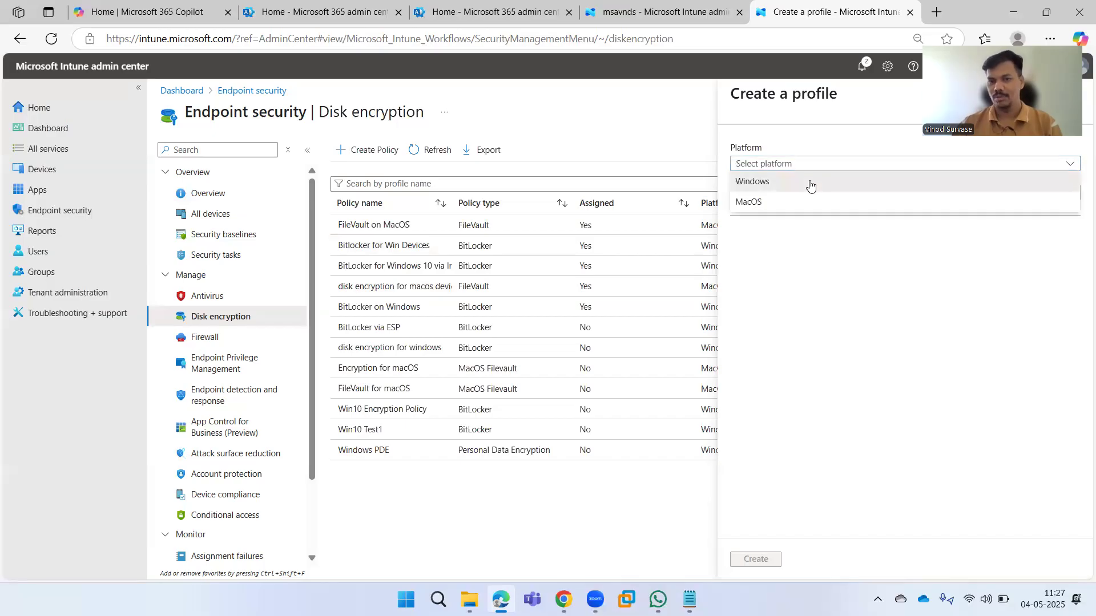
pyautogui.click(810, 180)
pyautogui.click(818, 201)
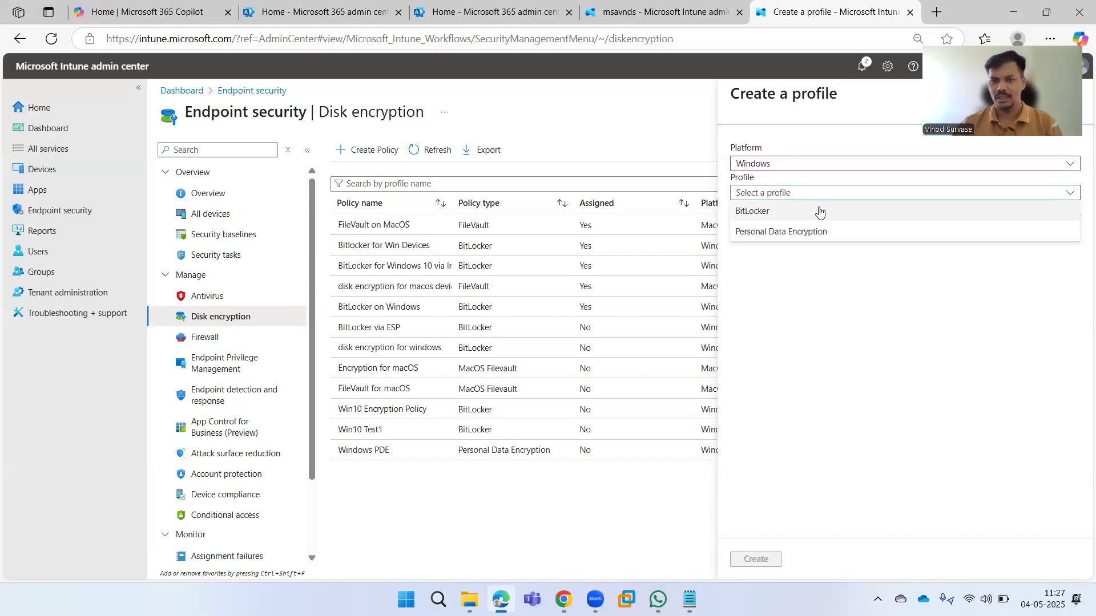
pyautogui.click(819, 216)
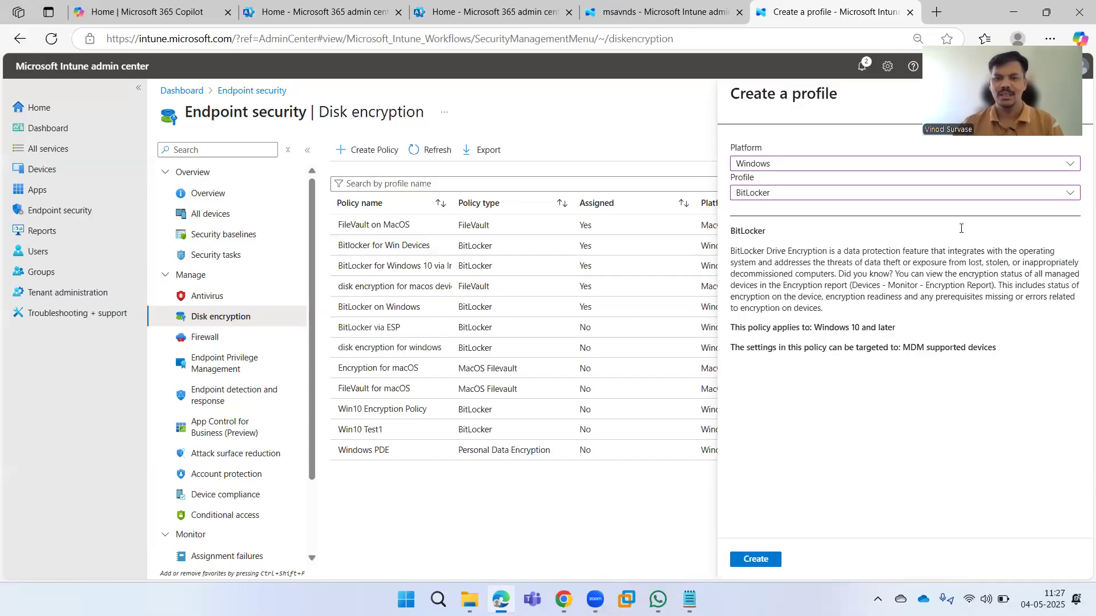
pyautogui.click(763, 560)
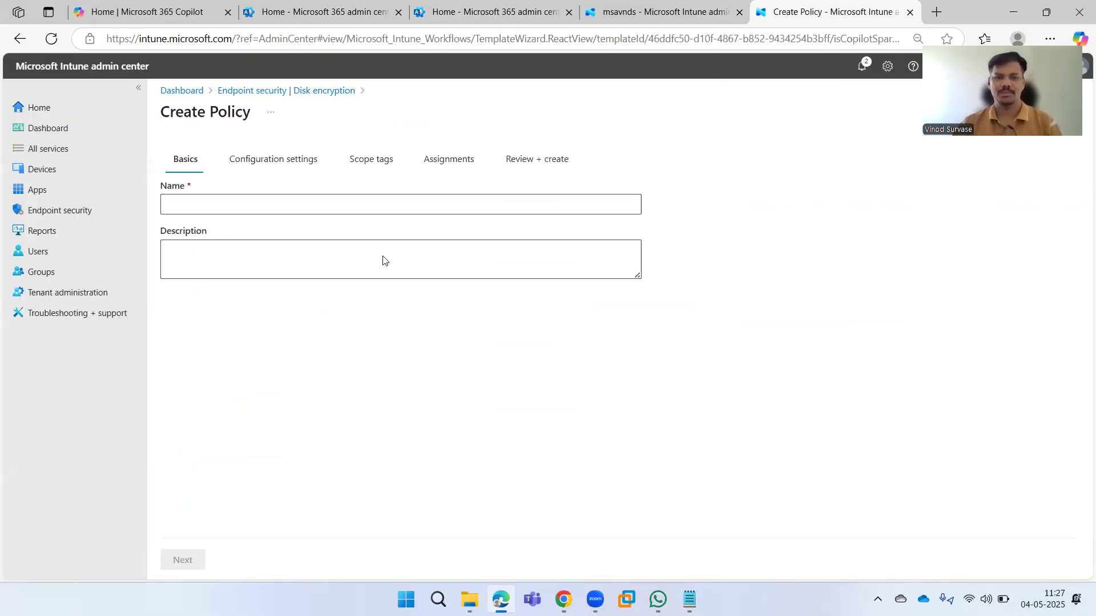
# Name the policy 'BitLocker Policy via ESP', use the same text as its description, and continue.
pyautogui.click(346, 205)
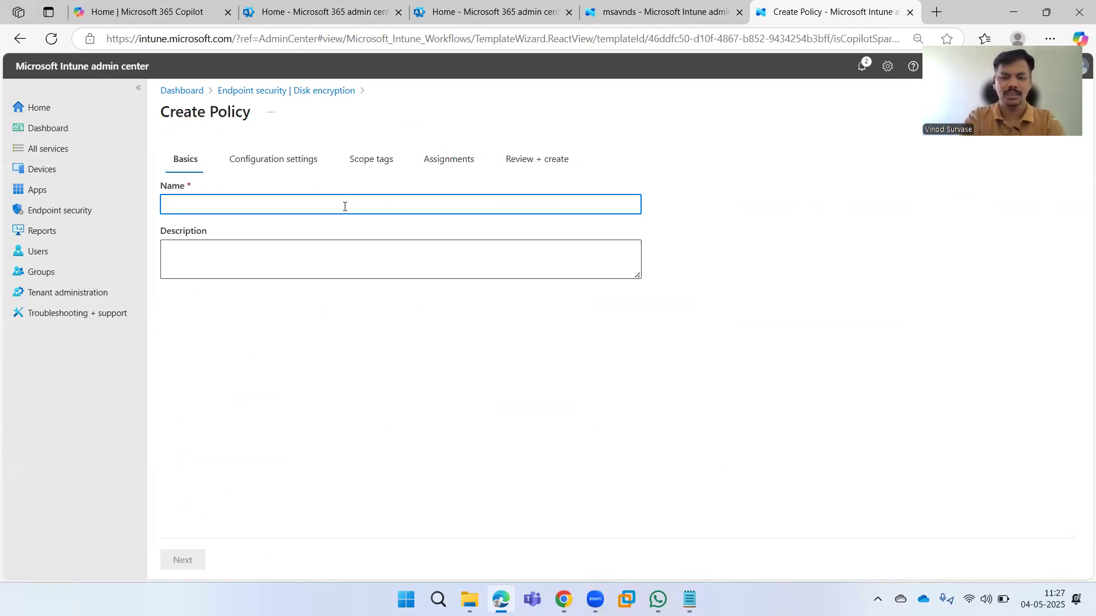
pyautogui.write('BitLoc')
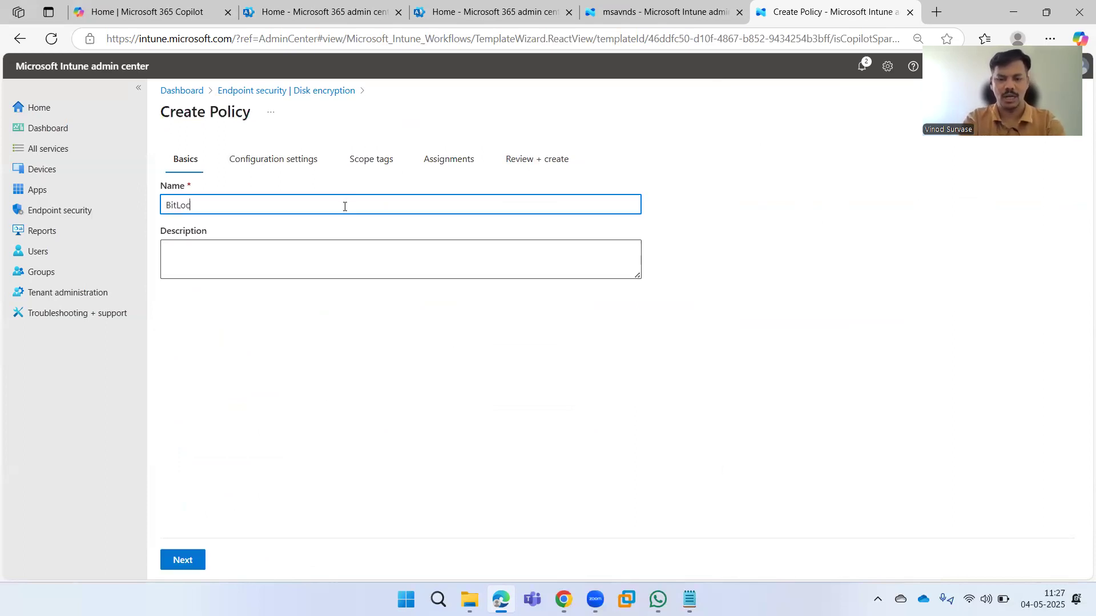
pyautogui.write('ker Policy via ESP')
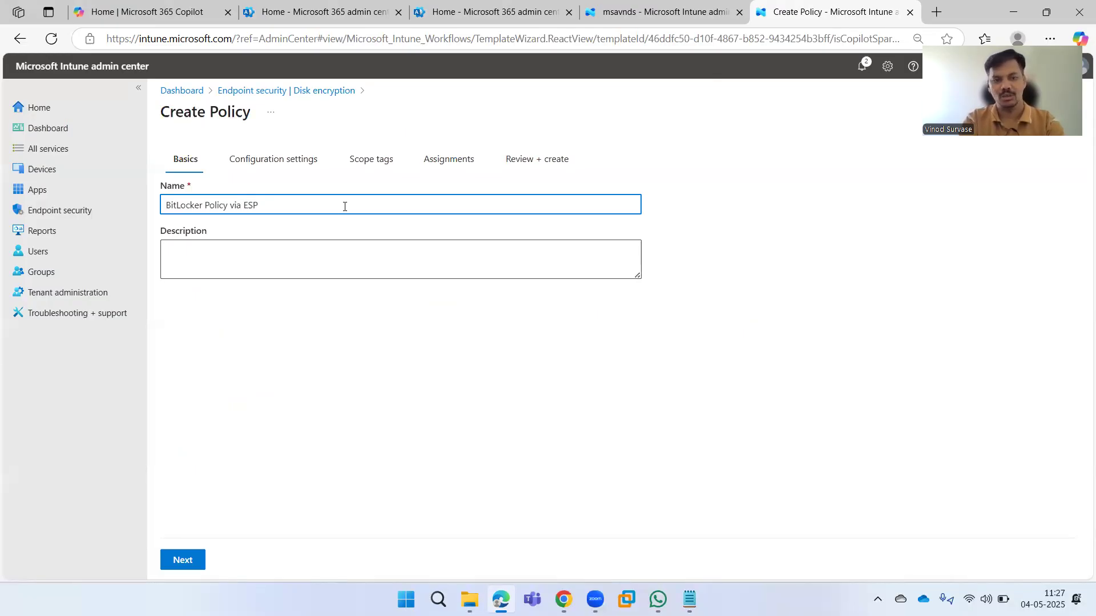
pyautogui.hotkey('ctrl', 'a')
pyautogui.hotkey('ctrl', 'c')
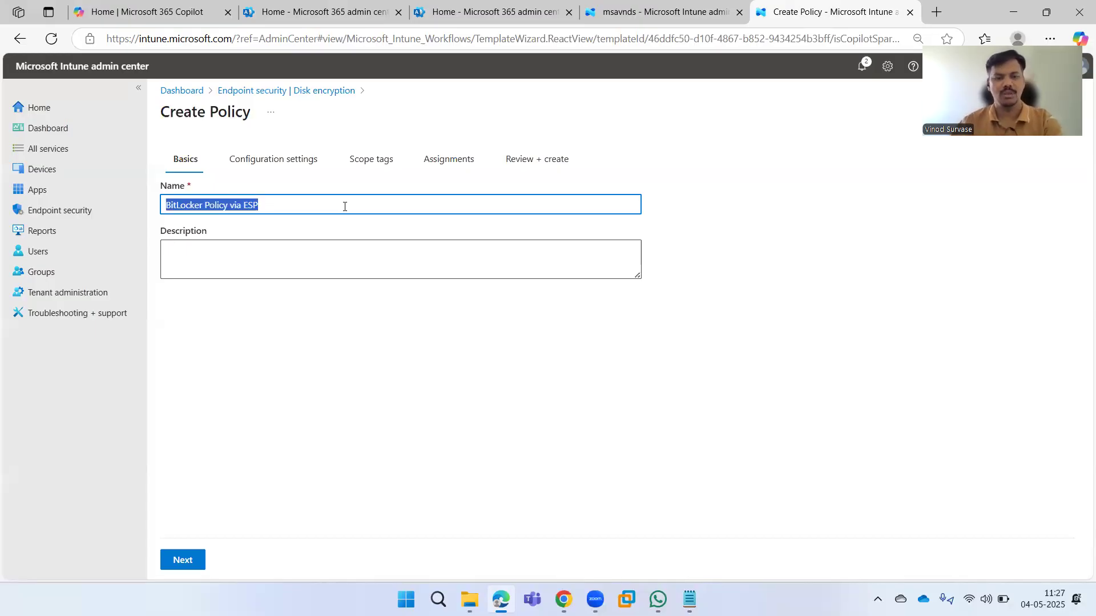
pyautogui.click(364, 255)
pyautogui.hotkey('ctrl', 'v')
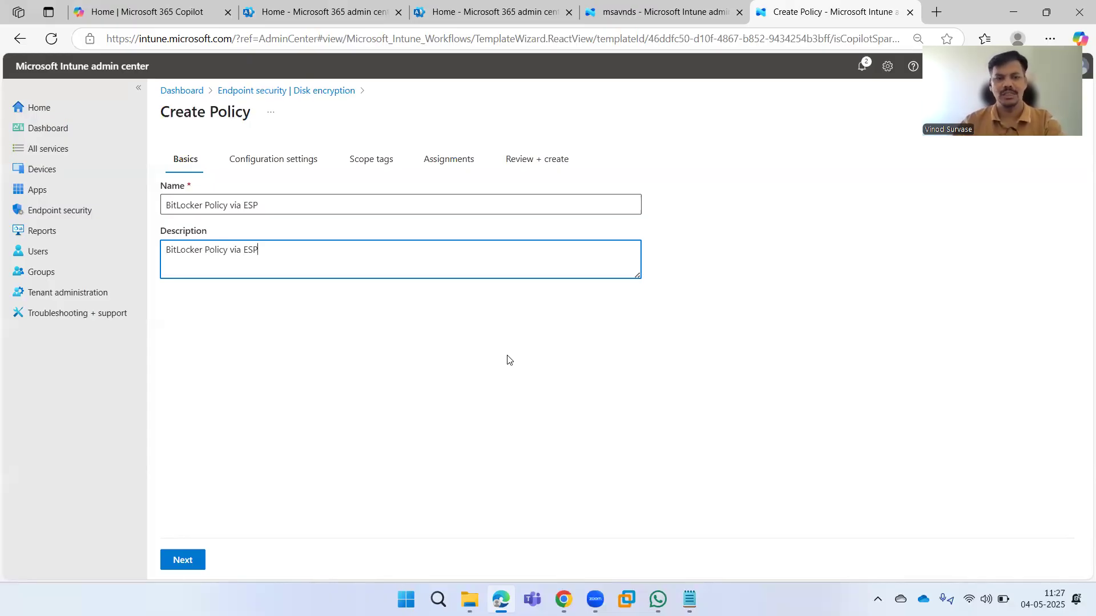
pyautogui.click(354, 374)
pyautogui.click(183, 560)
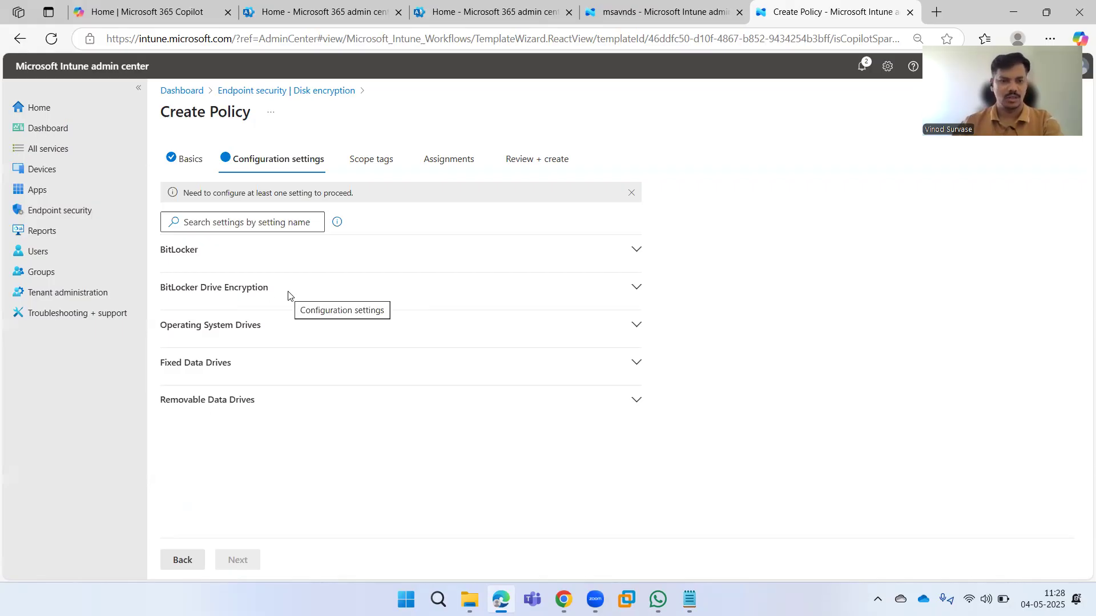
# Under BitLocker Drive Encryption, set 'Choose drive encryption method and cipher strength' to Enabled.
pyautogui.click(249, 254)
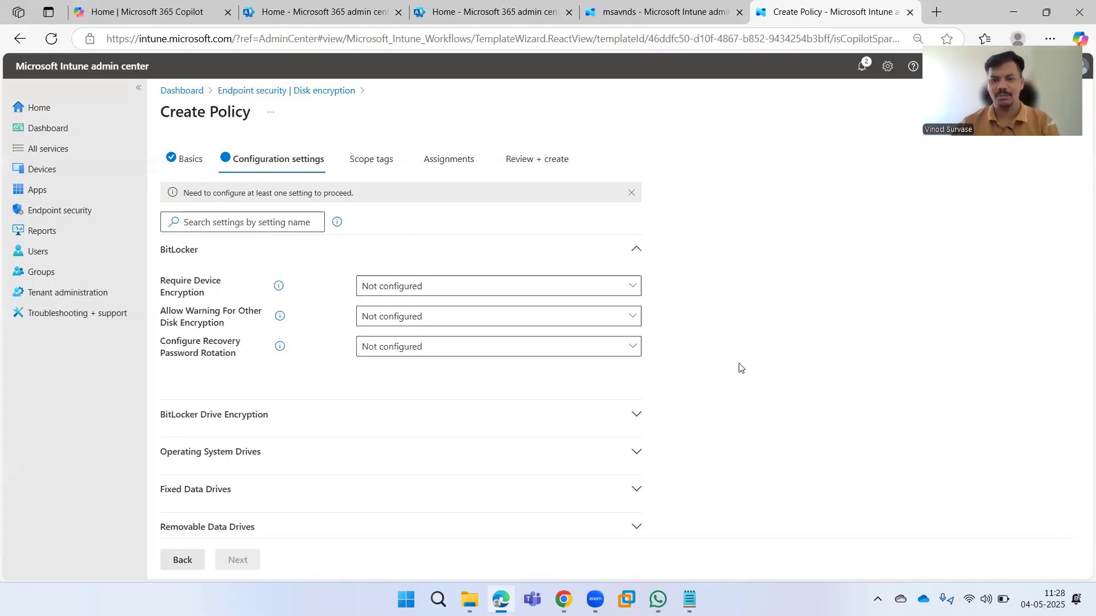
pyautogui.click(636, 411)
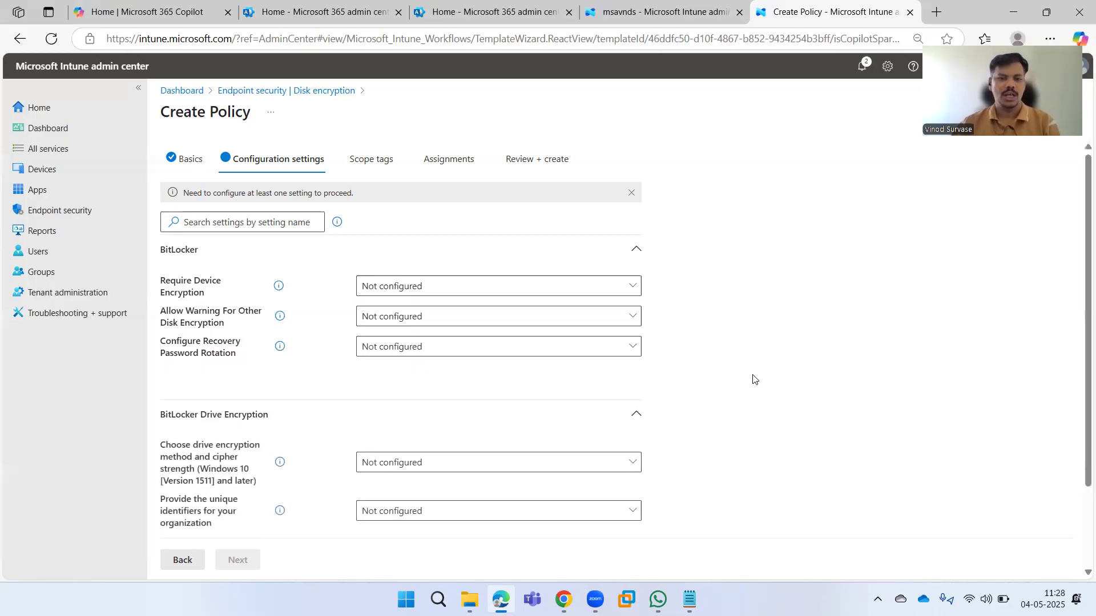
pyautogui.scroll(-1, 749, 376)
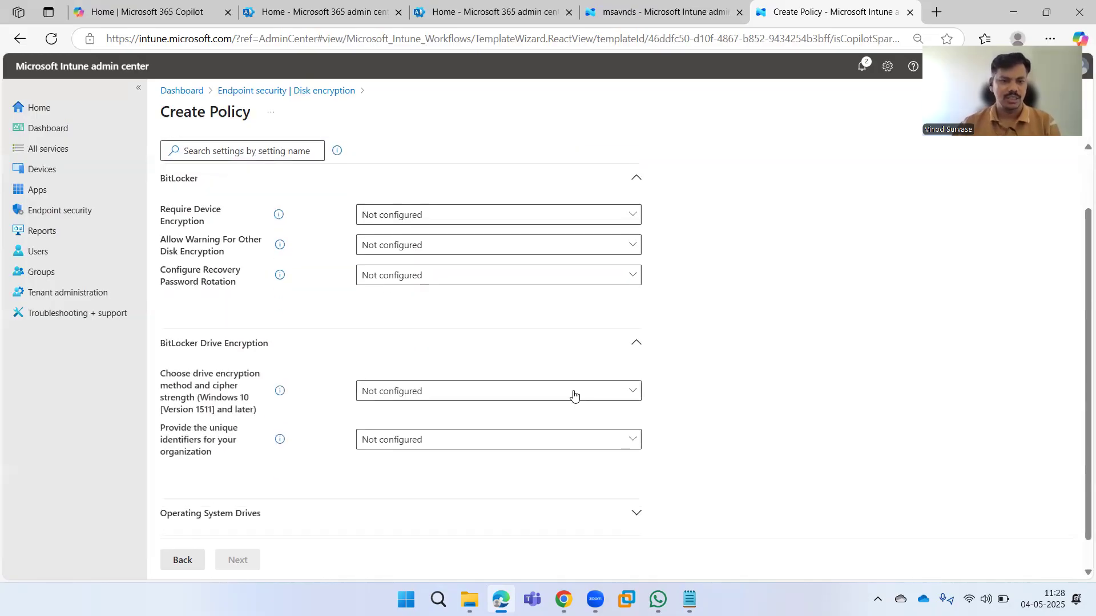
pyautogui.click(453, 395)
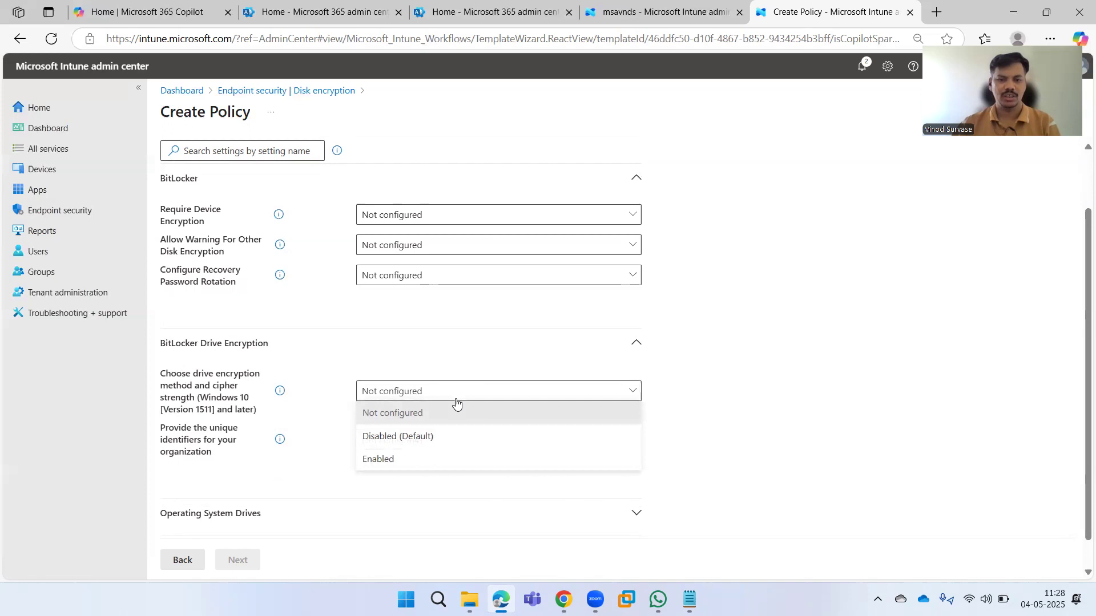
pyautogui.click(447, 457)
pyautogui.scroll(-2, 698, 358)
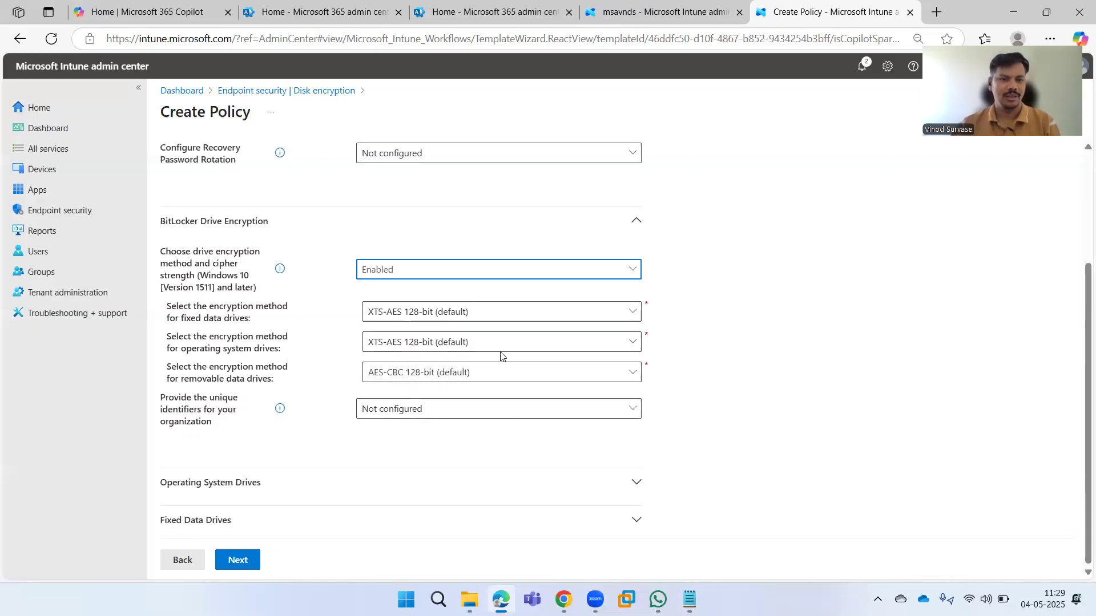
# Keep XTS-AES 128-bit for fixed and OS drives and AES-CBC 128-bit for removable drives.
pyautogui.click(186, 319)
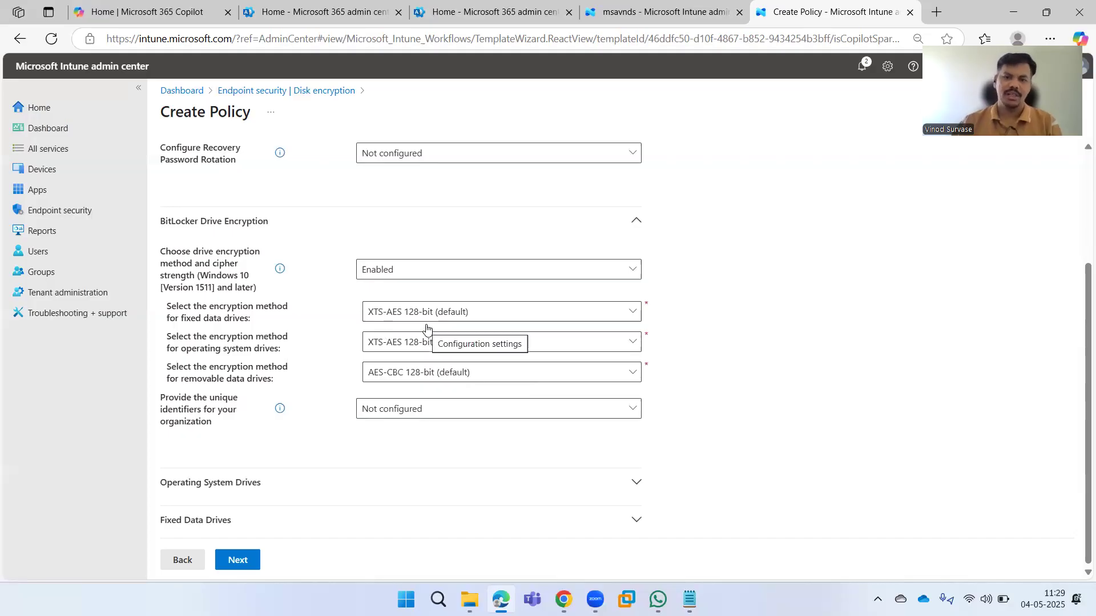
pyautogui.click(446, 317)
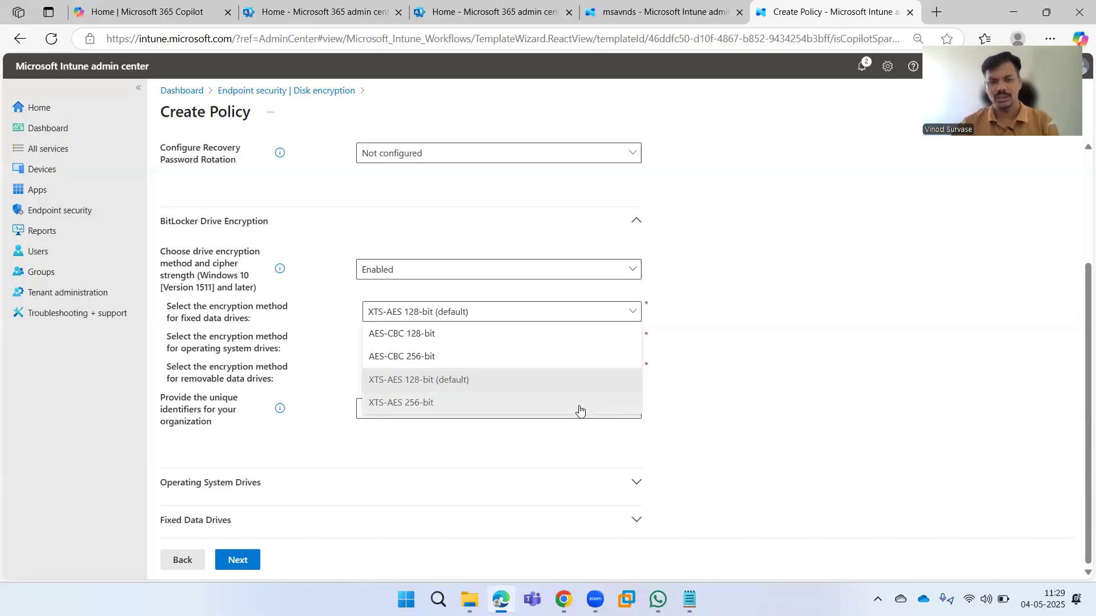
pyautogui.click(484, 381)
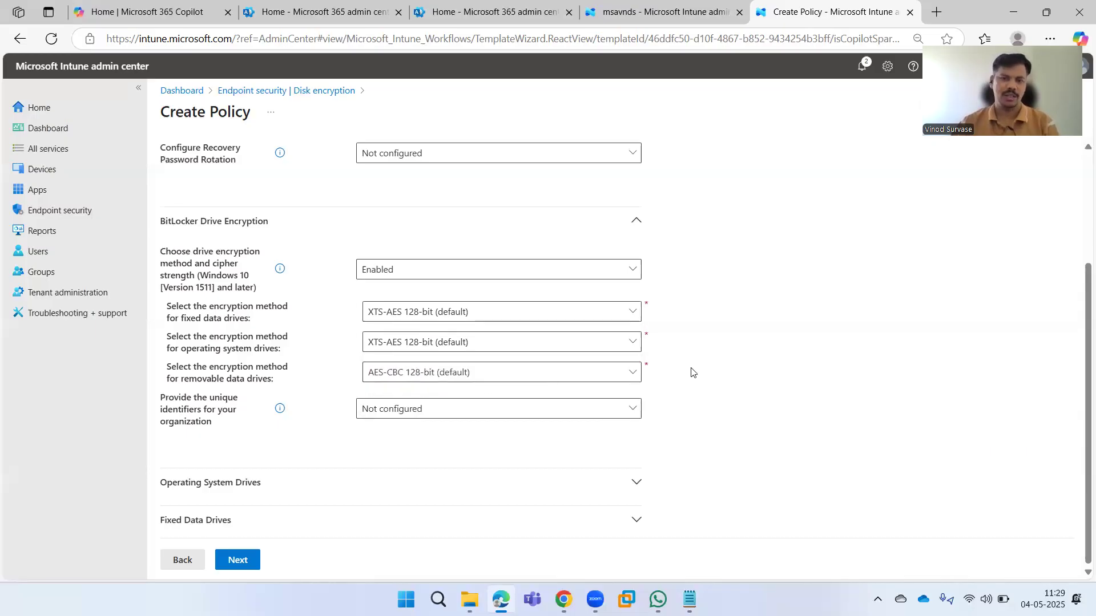
pyautogui.click(560, 354)
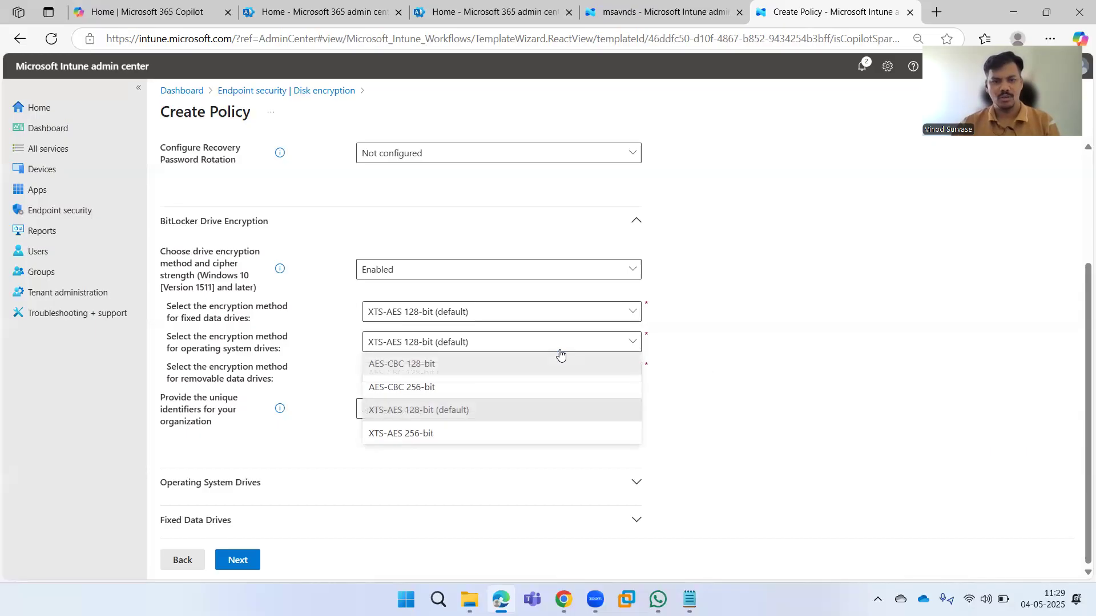
pyautogui.click(715, 361)
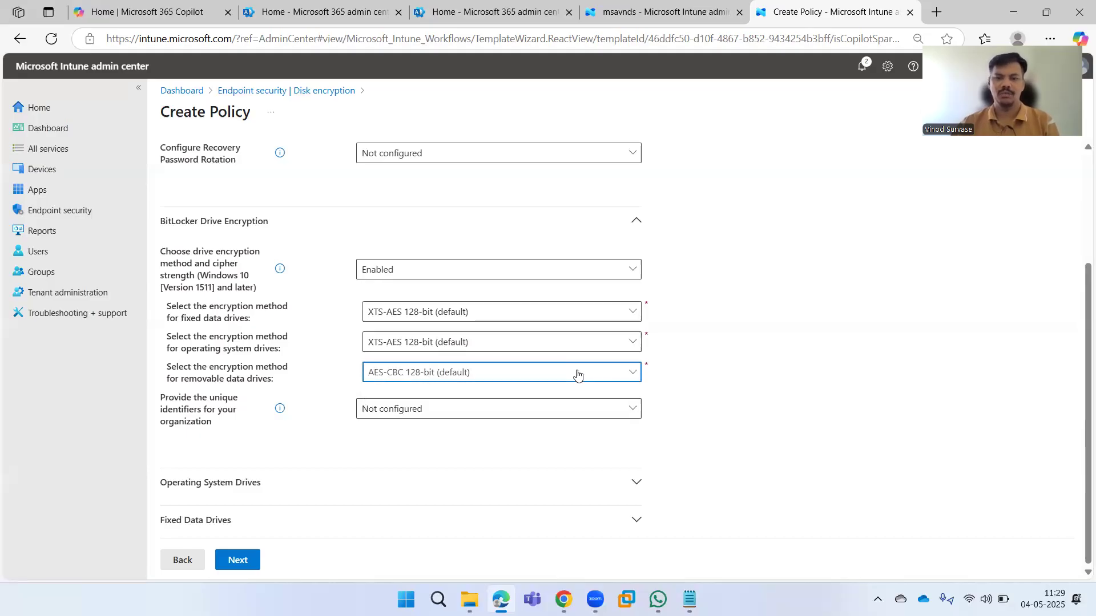
pyautogui.click(577, 375)
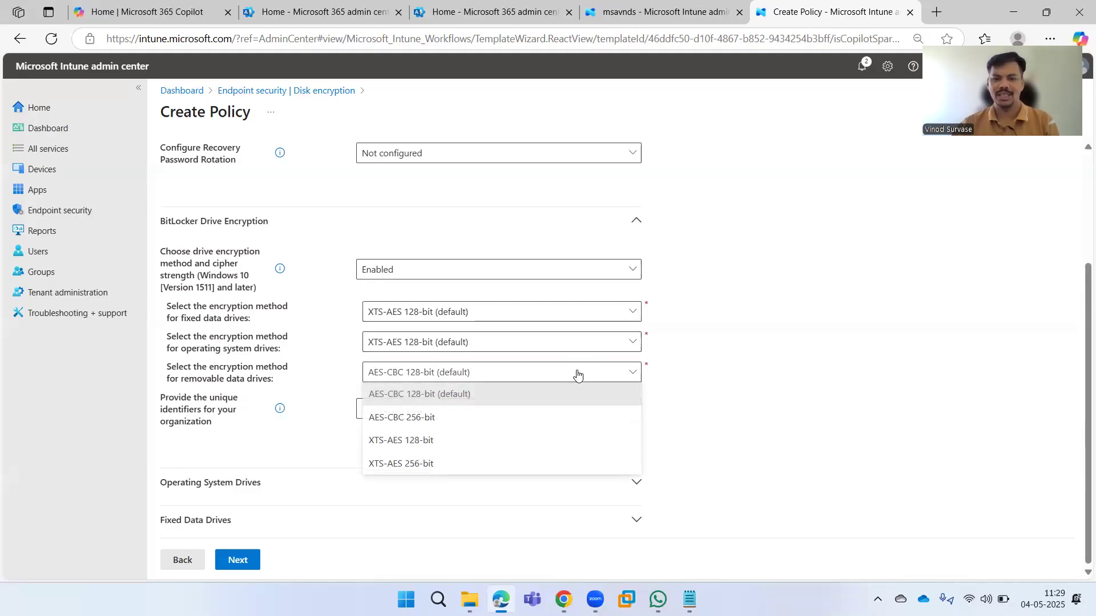
pyautogui.click(752, 392)
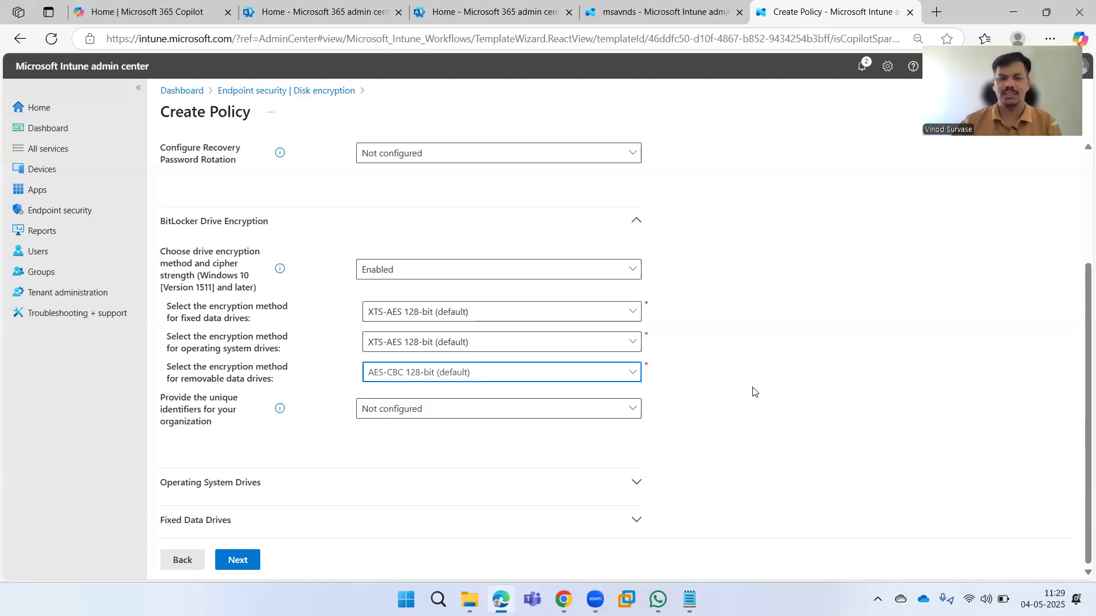
pyautogui.click(755, 384)
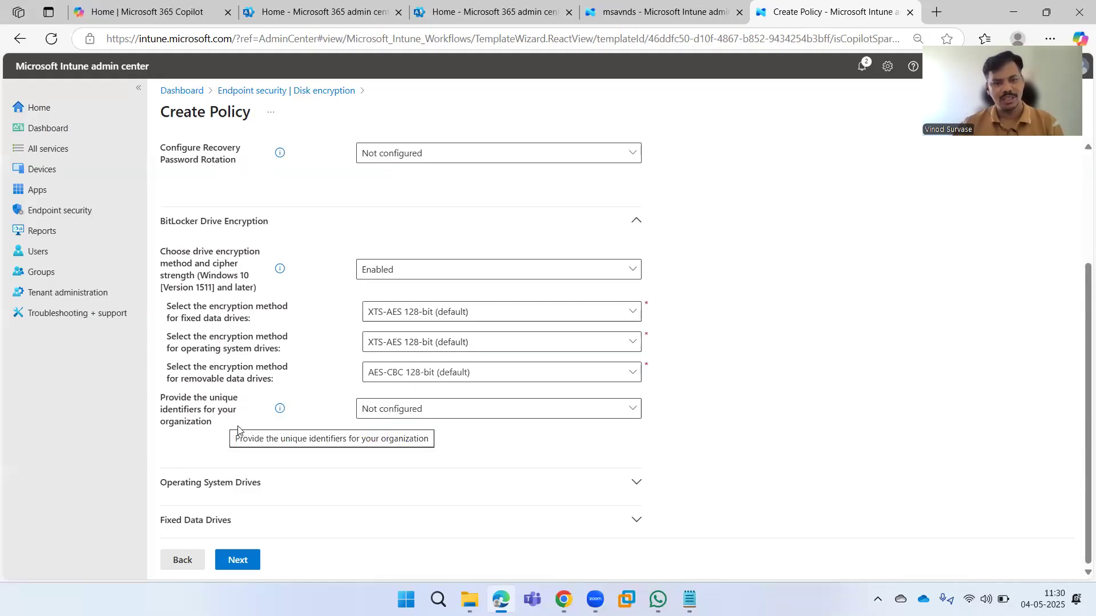
# Try enabling unique organization identifiers, then return the setting to Disabled (Default).
pyautogui.click(420, 419)
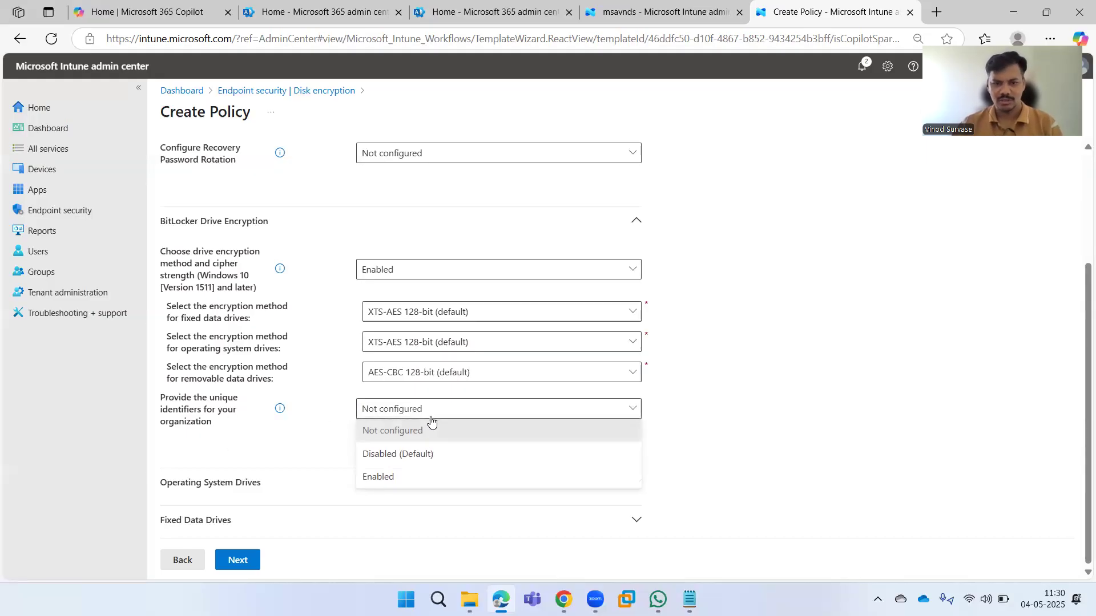
pyautogui.click(430, 475)
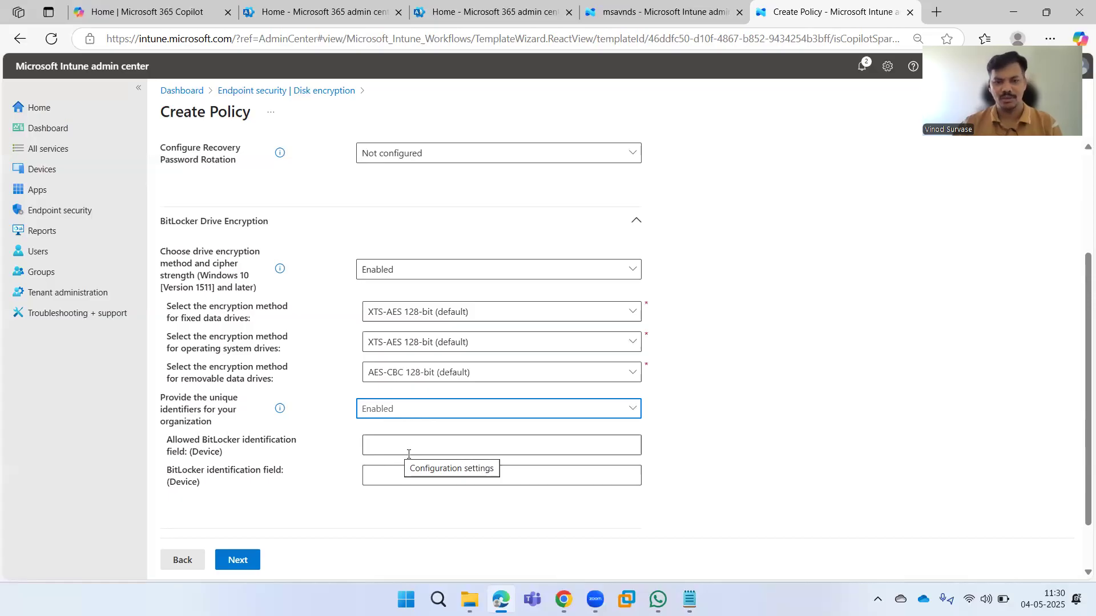
pyautogui.click(403, 474)
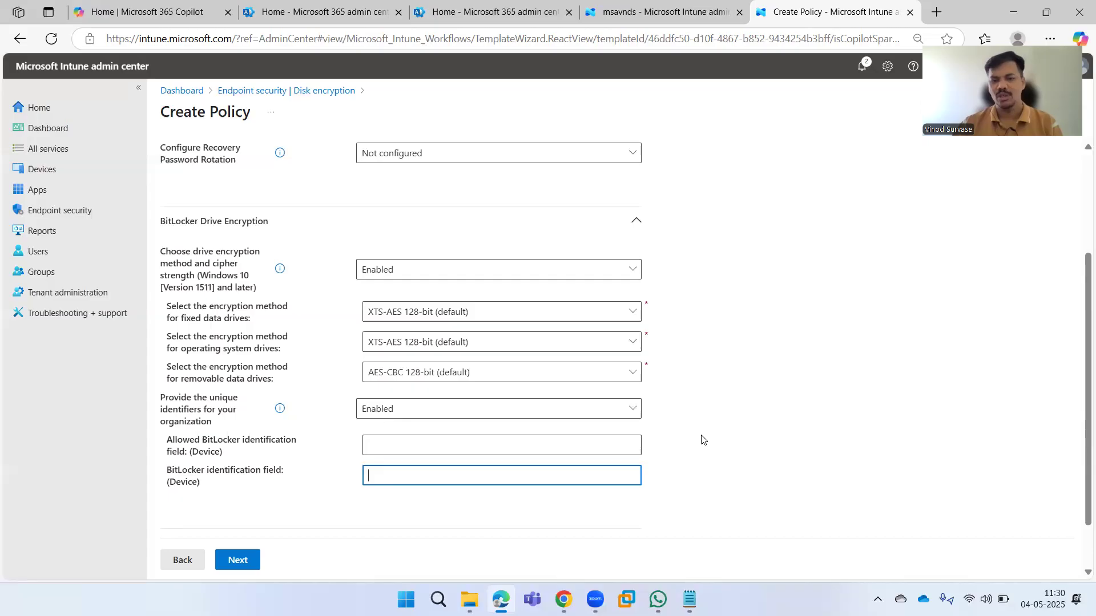
pyautogui.click(529, 417)
pyautogui.click(530, 417)
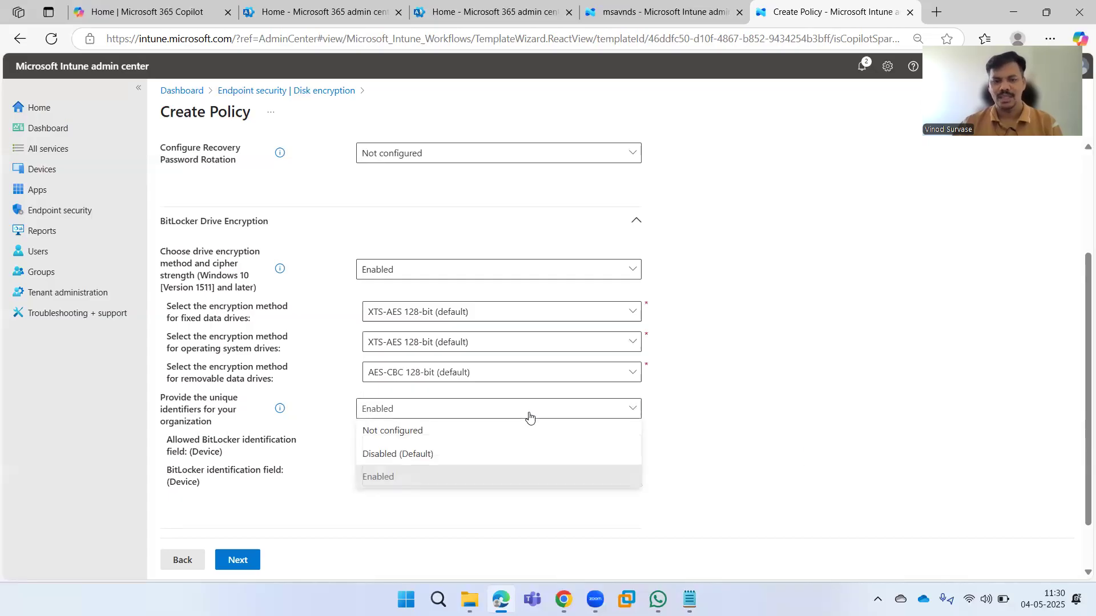
pyautogui.click(492, 456)
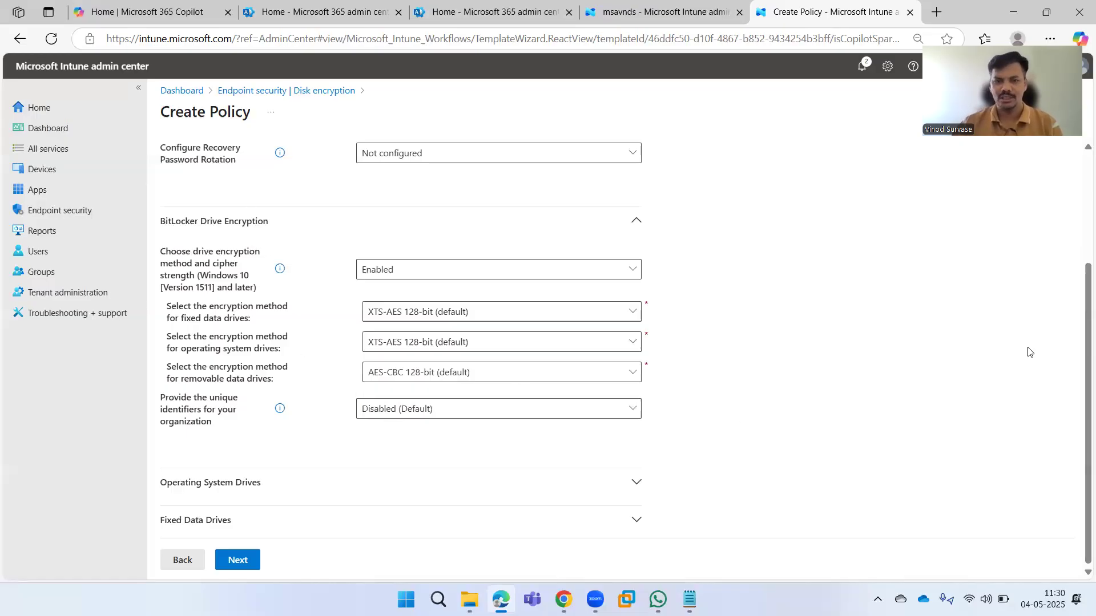
# In Operating System Drives, set 'Enforce drive encryption type on operating system drives' to Enabled.
pyautogui.click(567, 484)
pyautogui.scroll(-2, 741, 423)
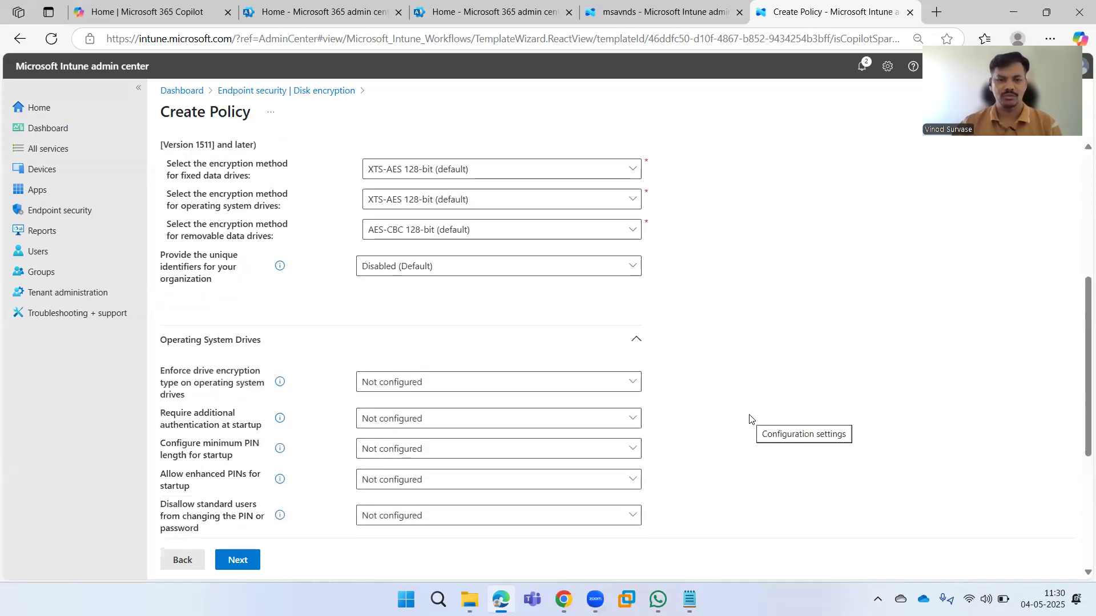
pyautogui.scroll(-1, 749, 419)
pyautogui.scroll(-1, 753, 422)
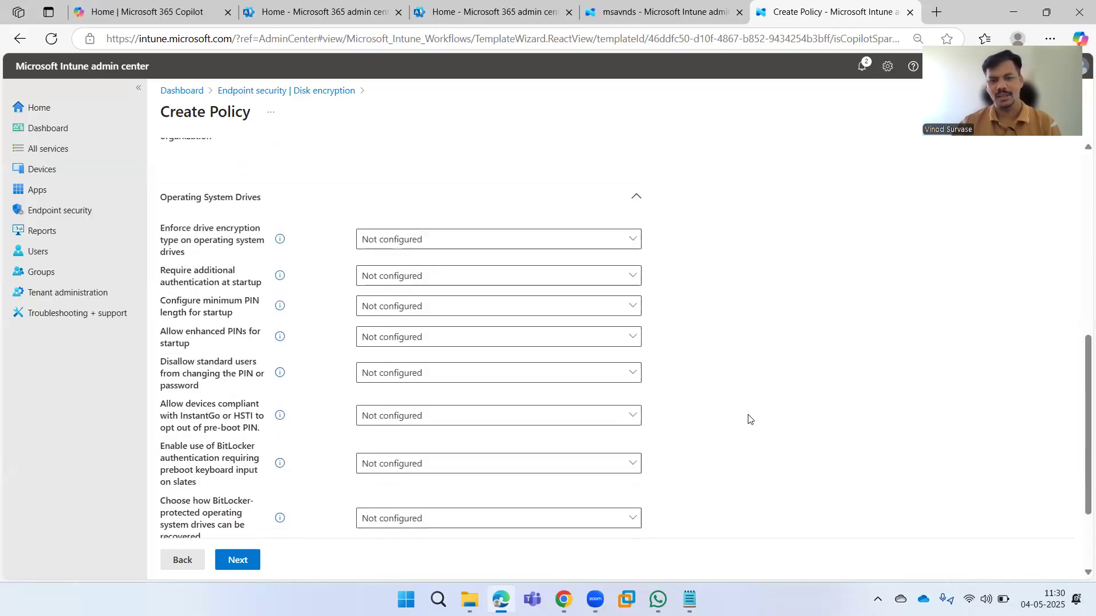
pyautogui.scroll(-2, 764, 399)
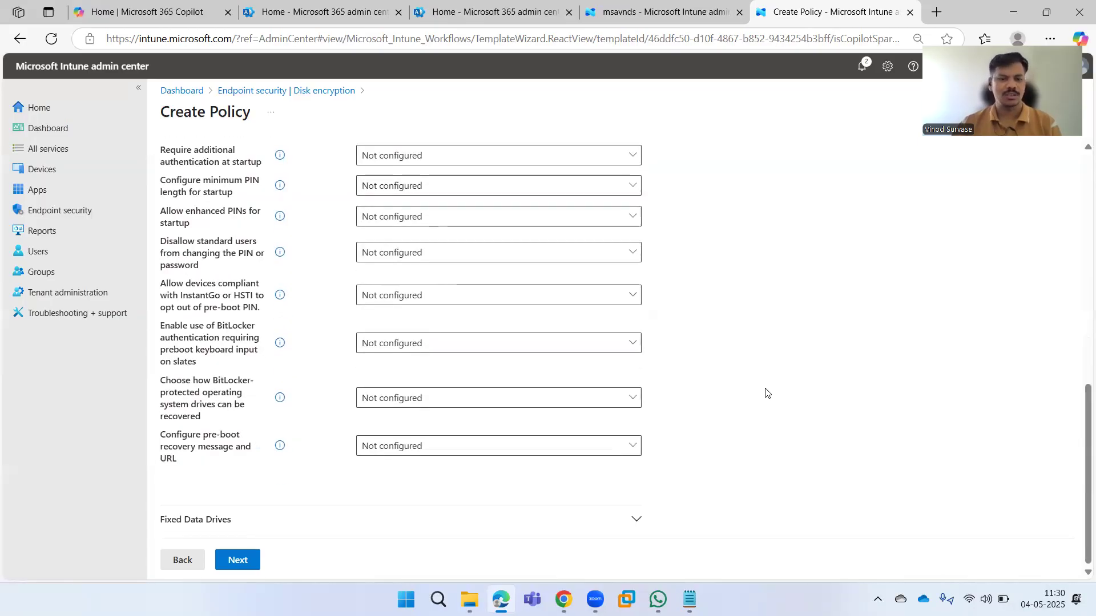
pyautogui.scroll(1, 773, 395)
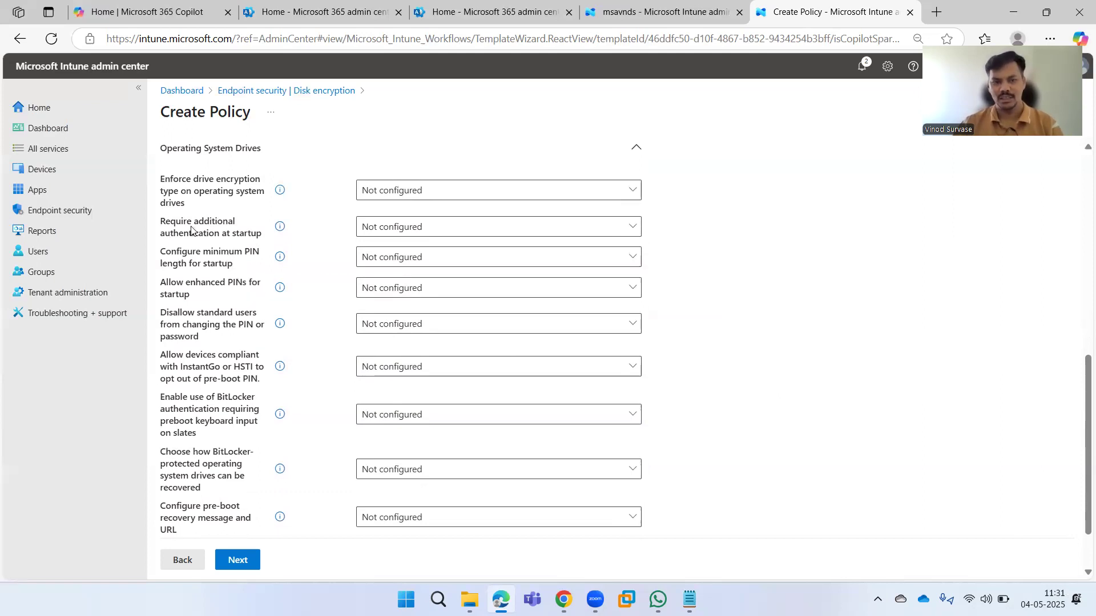
pyautogui.moveTo(161, 224); pyautogui.dragTo(269, 245)
pyautogui.click(757, 323)
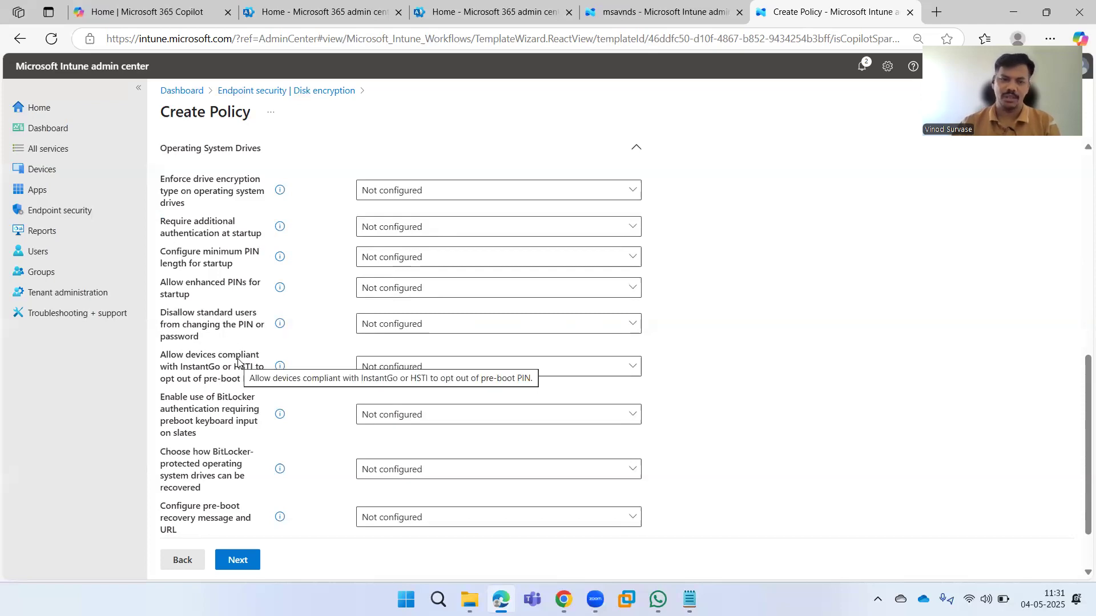
pyautogui.scroll(-1, 238, 365)
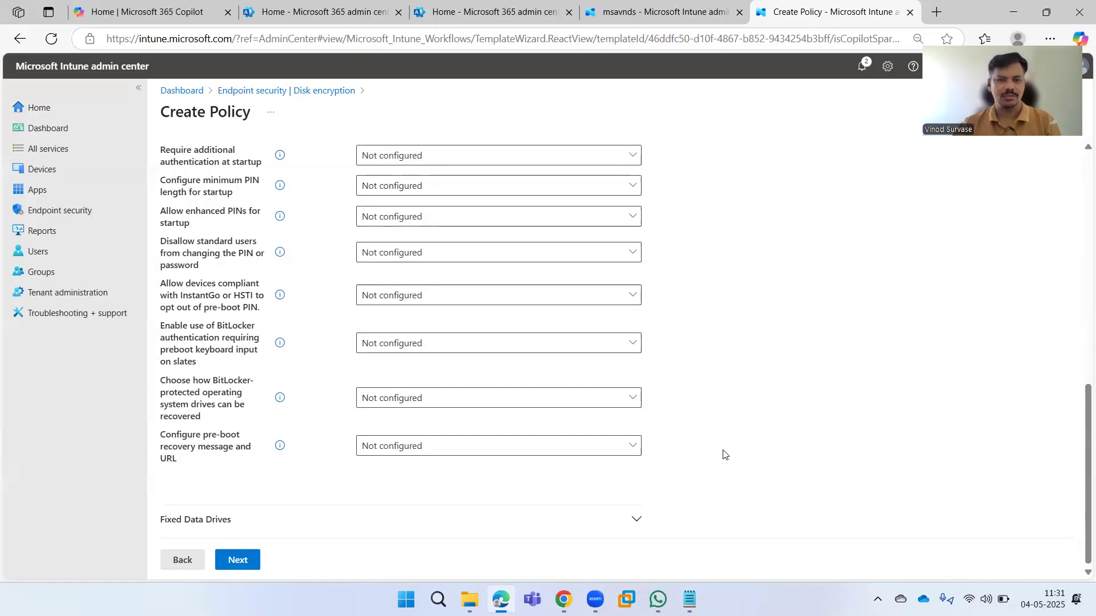
pyautogui.scroll(1, 722, 455)
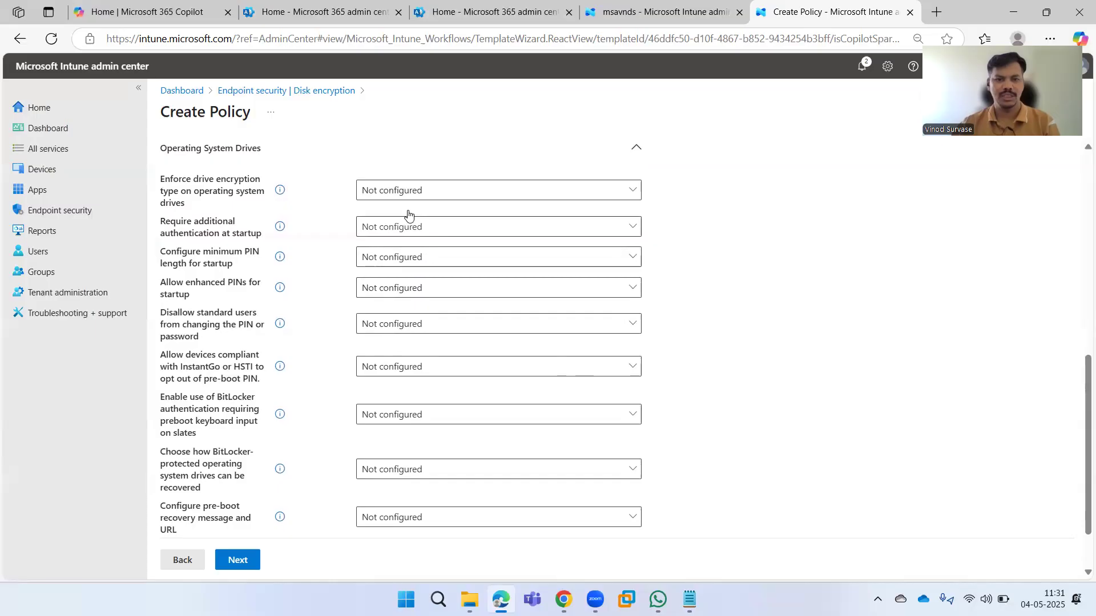
pyautogui.click(406, 193)
pyautogui.click(448, 254)
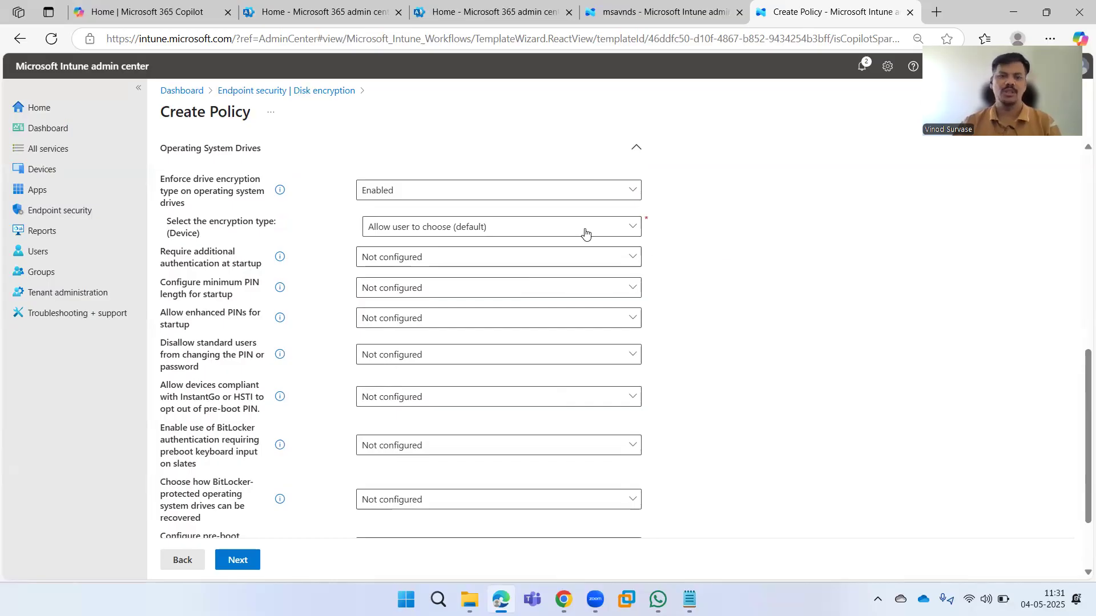
# Compare Used Space Only and settle on Full encryption as the OS drive encryption type.
pyautogui.click(515, 227)
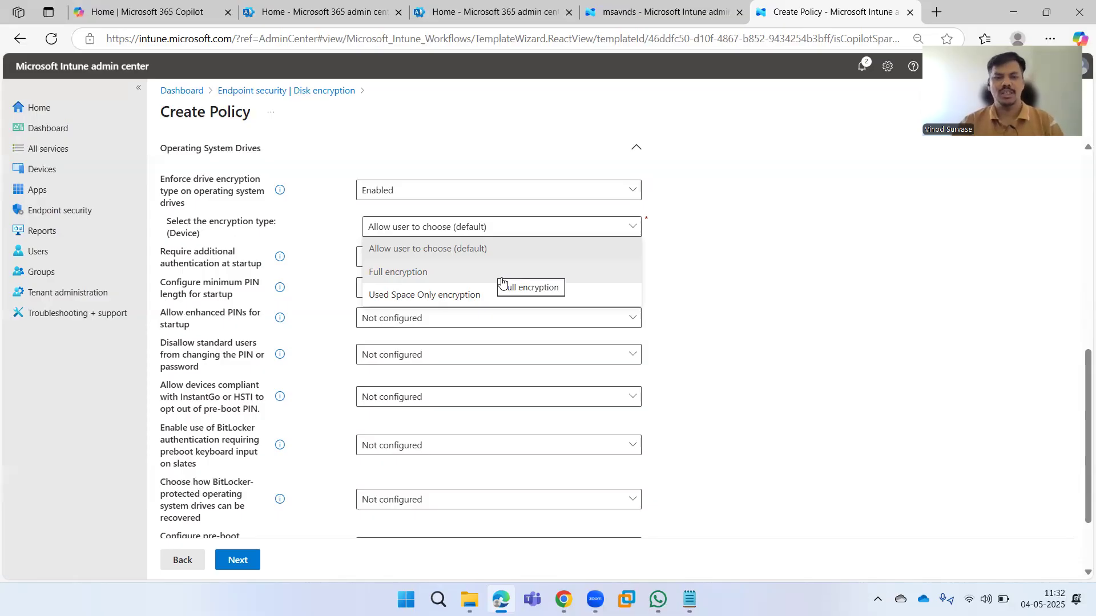
pyautogui.click(502, 281)
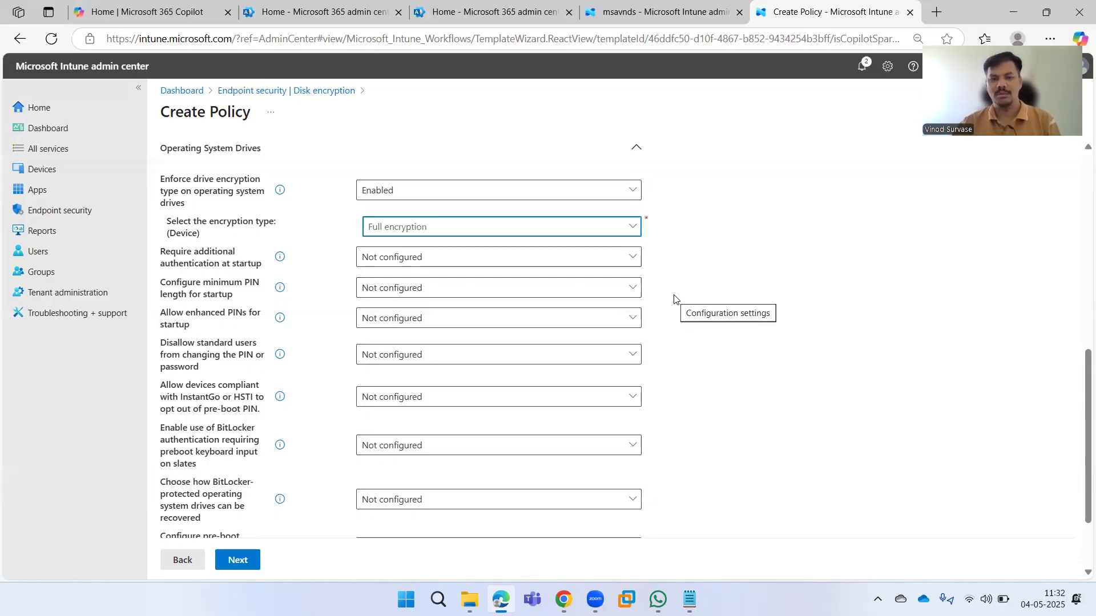
pyautogui.click(504, 228)
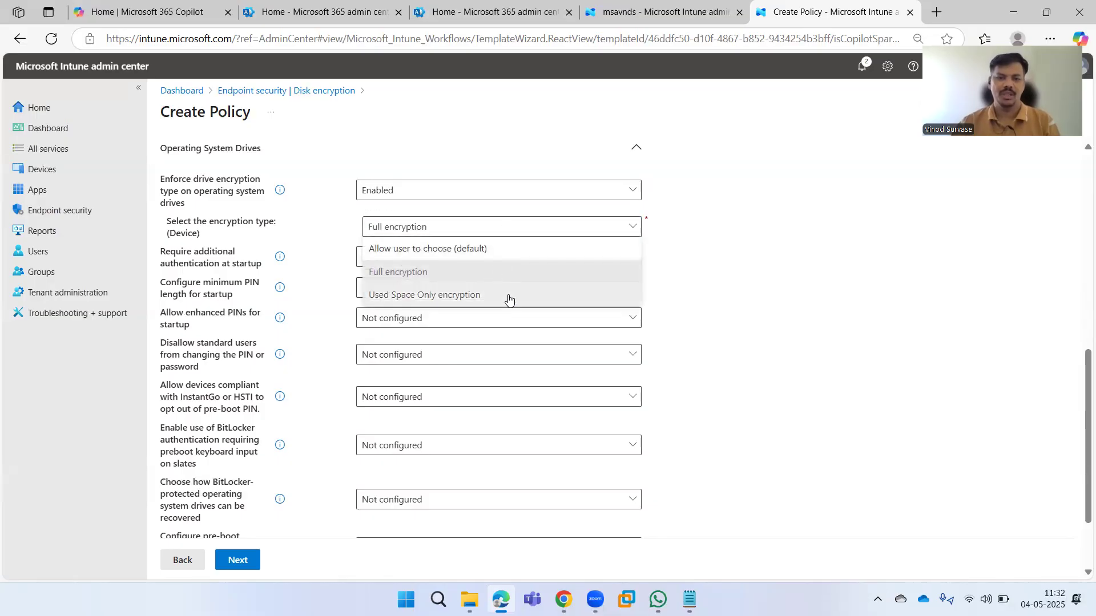
pyautogui.click(509, 298)
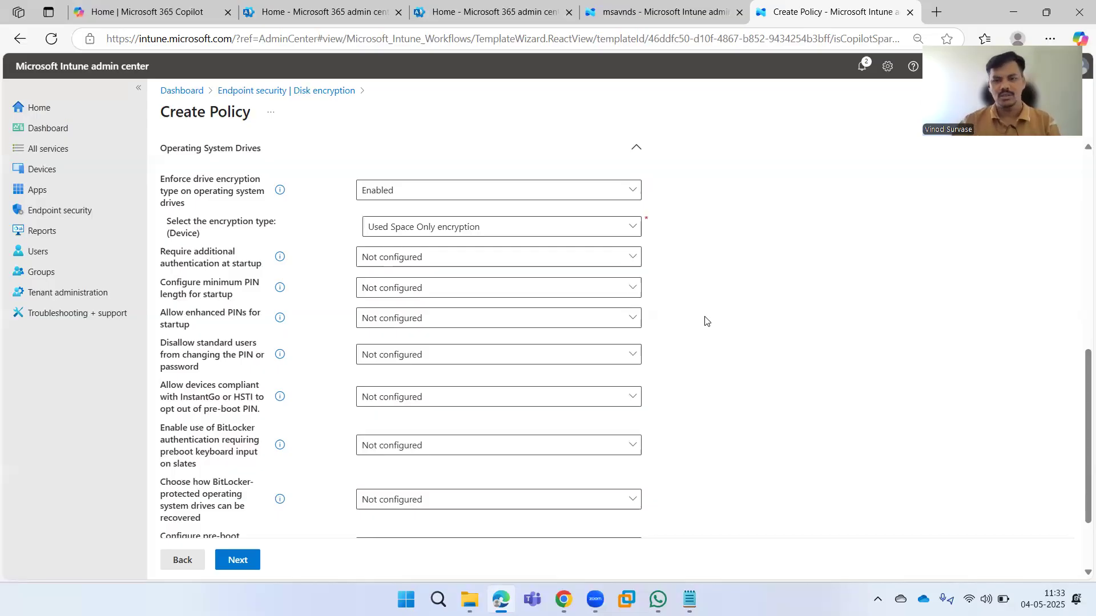
pyautogui.click(553, 227)
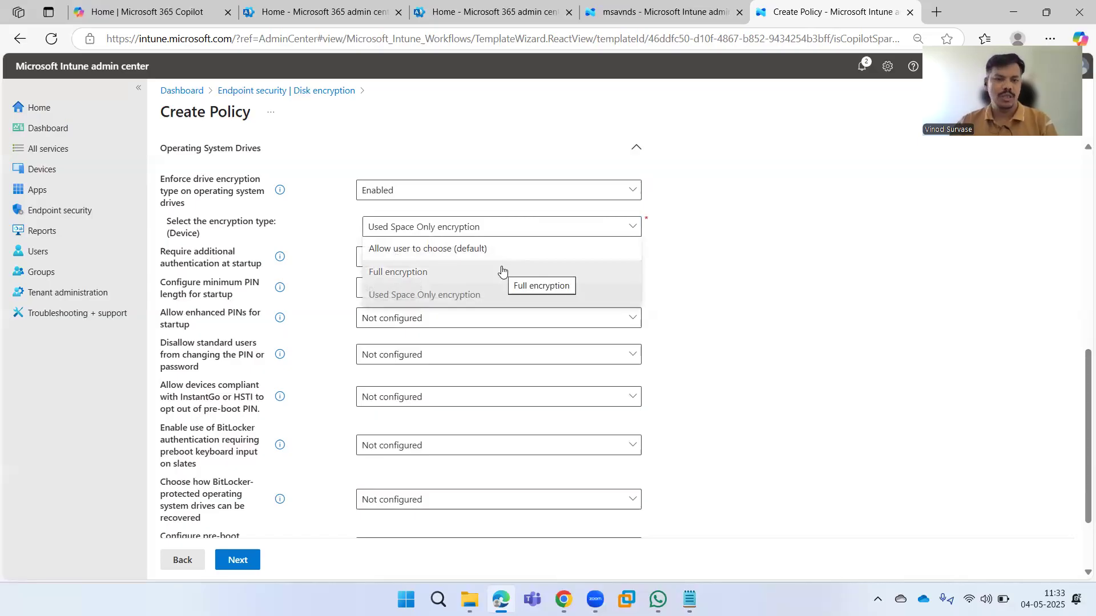
pyautogui.click(502, 271)
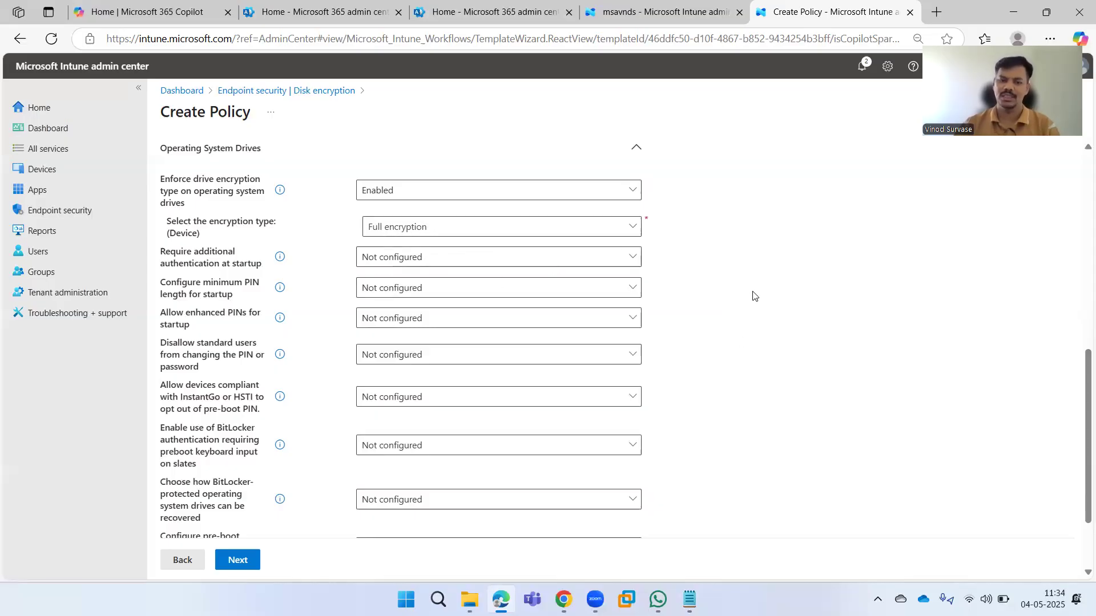
pyautogui.scroll(-2, 748, 294)
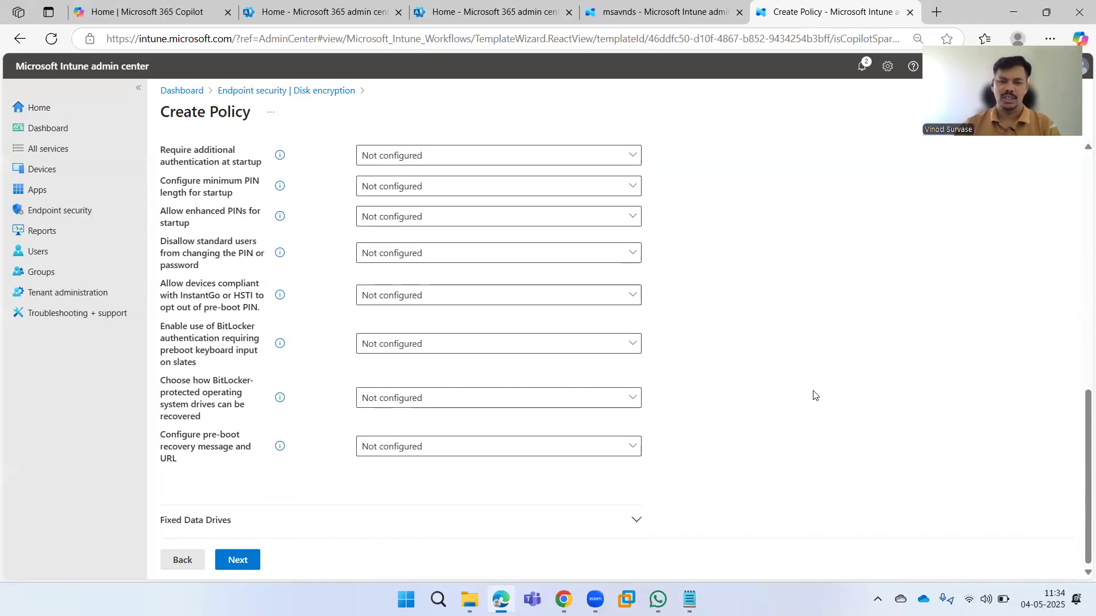
# Leave Fixed Data Drives encryption enforcement at Not configured and continue to Scope tags.
pyautogui.click(637, 523)
pyautogui.scroll(-3, 741, 406)
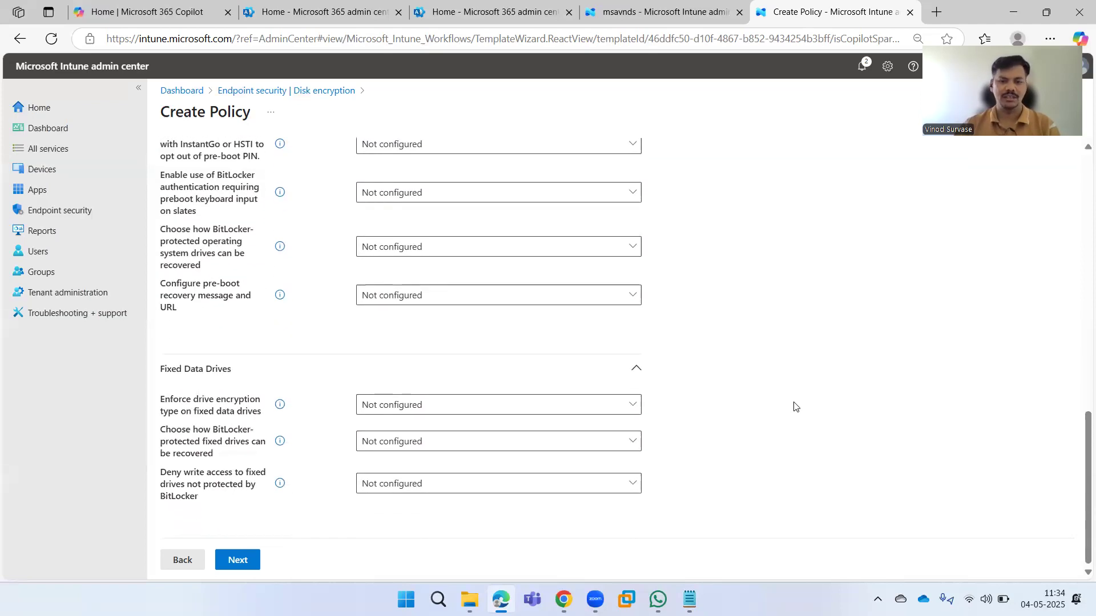
pyautogui.click(637, 405)
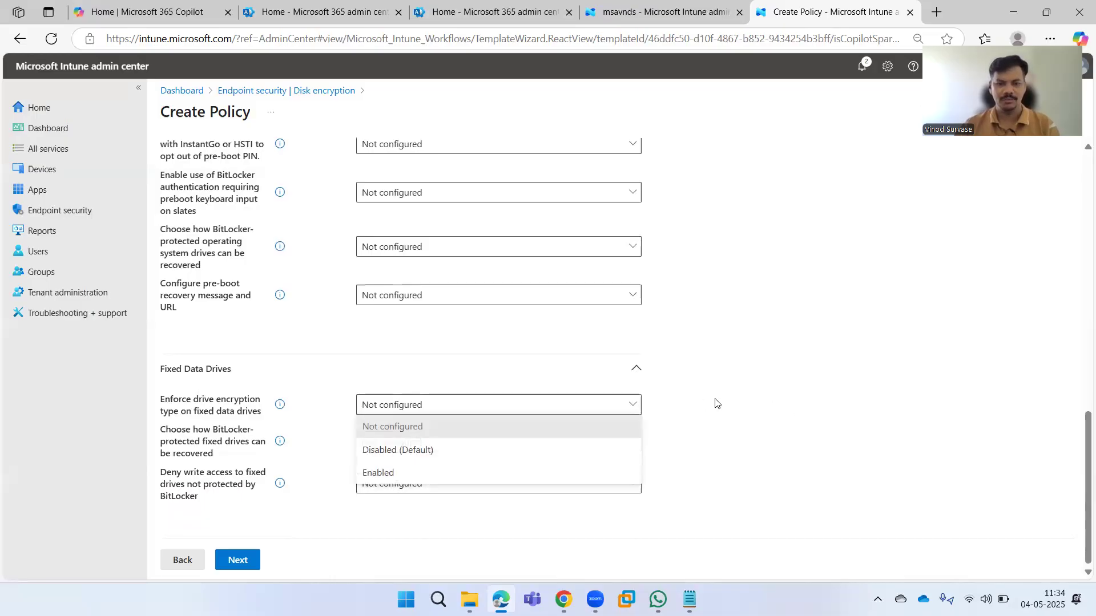
pyautogui.click(763, 407)
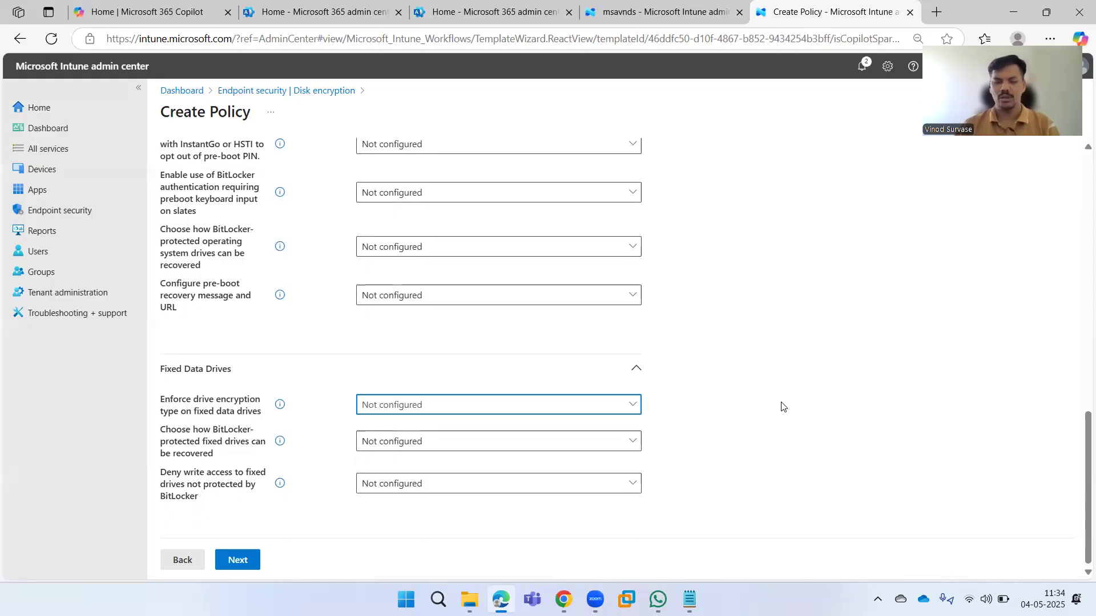
pyautogui.click(781, 407)
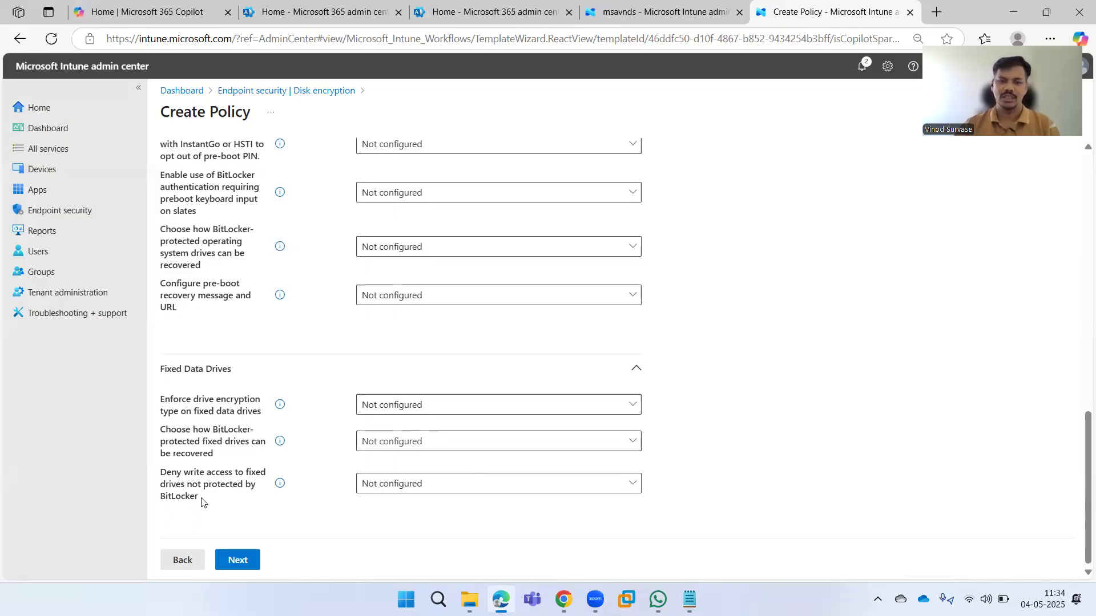
pyautogui.click(240, 562)
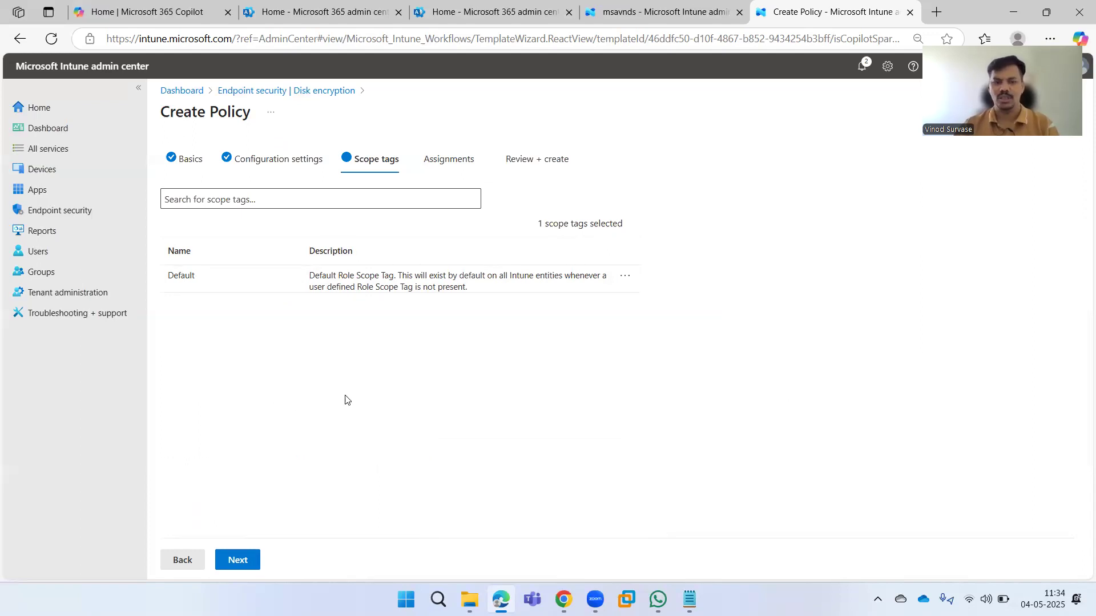
# Assign the policy to the Autopilot devices group as Include, then review and save it.
pyautogui.click(254, 556)
pyautogui.click(281, 199)
pyautogui.write('autopilo')
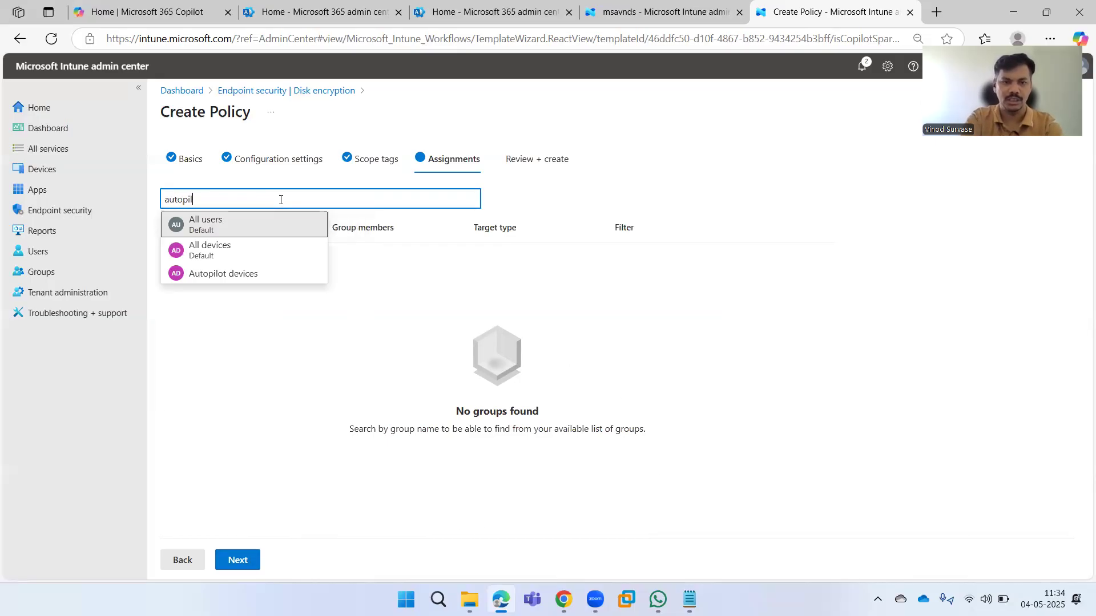
pyautogui.click(248, 276)
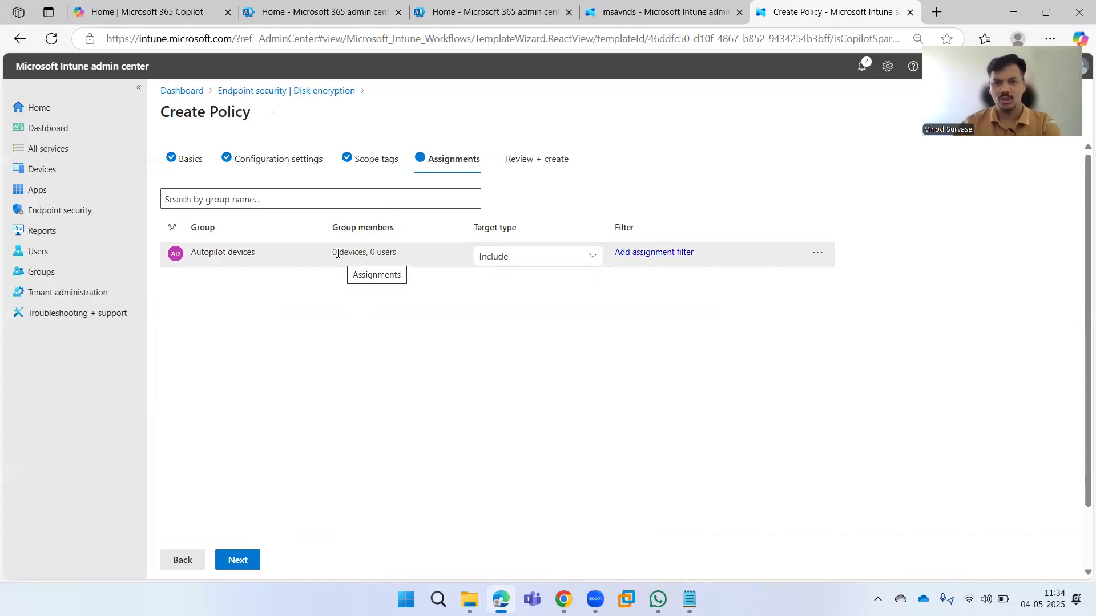
pyautogui.moveTo(337, 253); pyautogui.dragTo(386, 252)
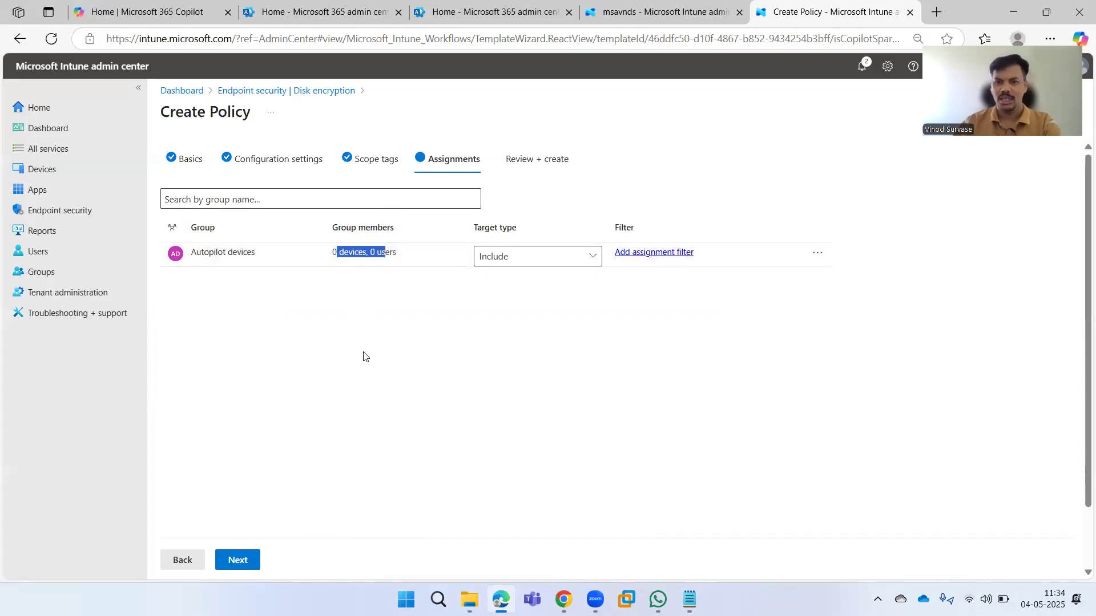
pyautogui.click(366, 356)
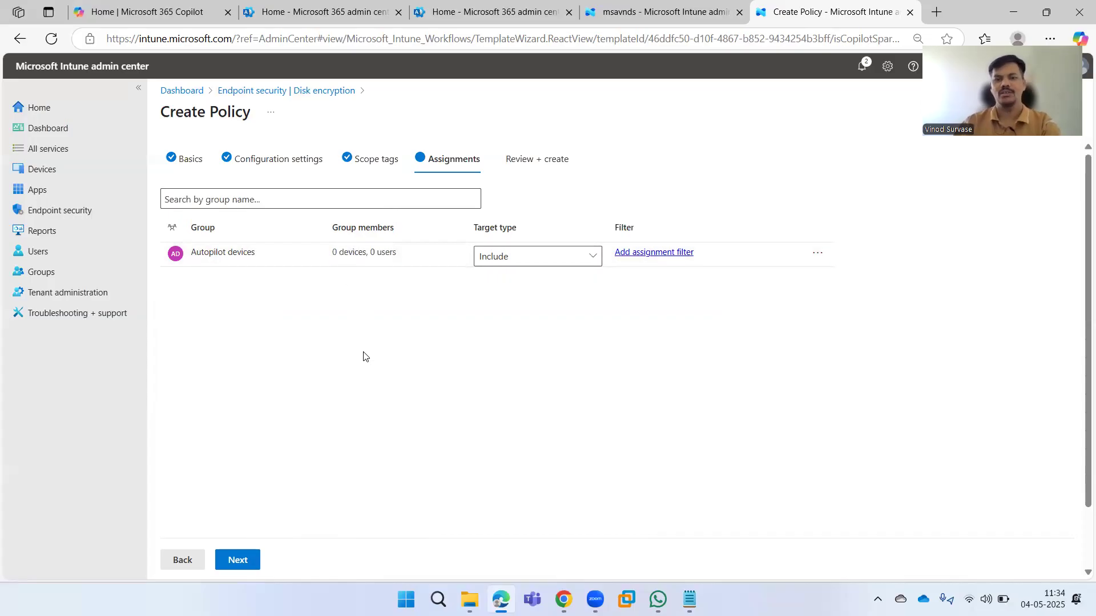
pyautogui.click(533, 261)
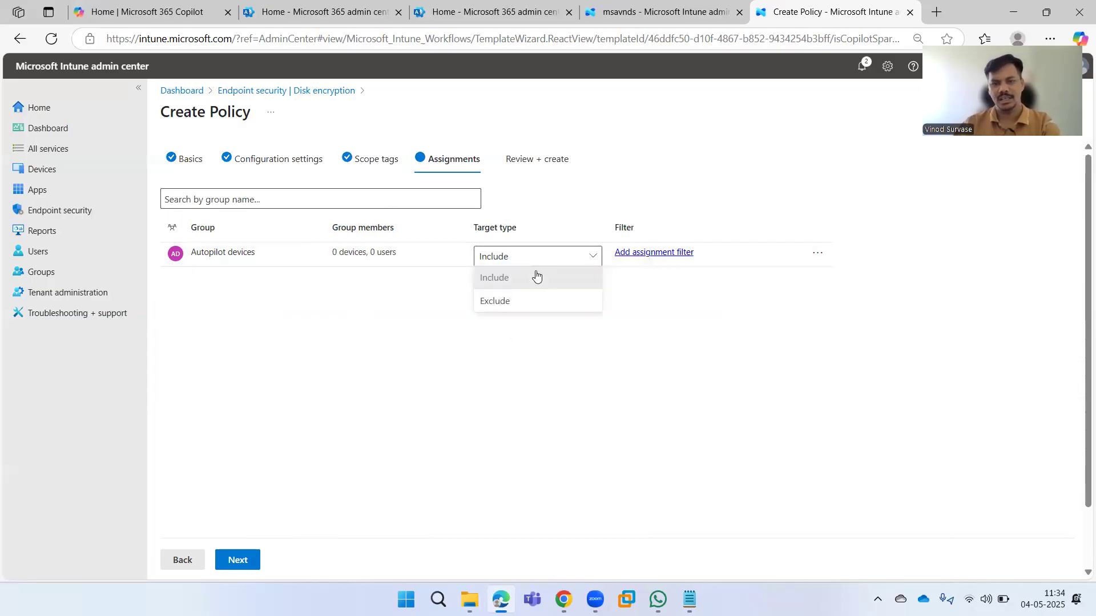
pyautogui.click(537, 304)
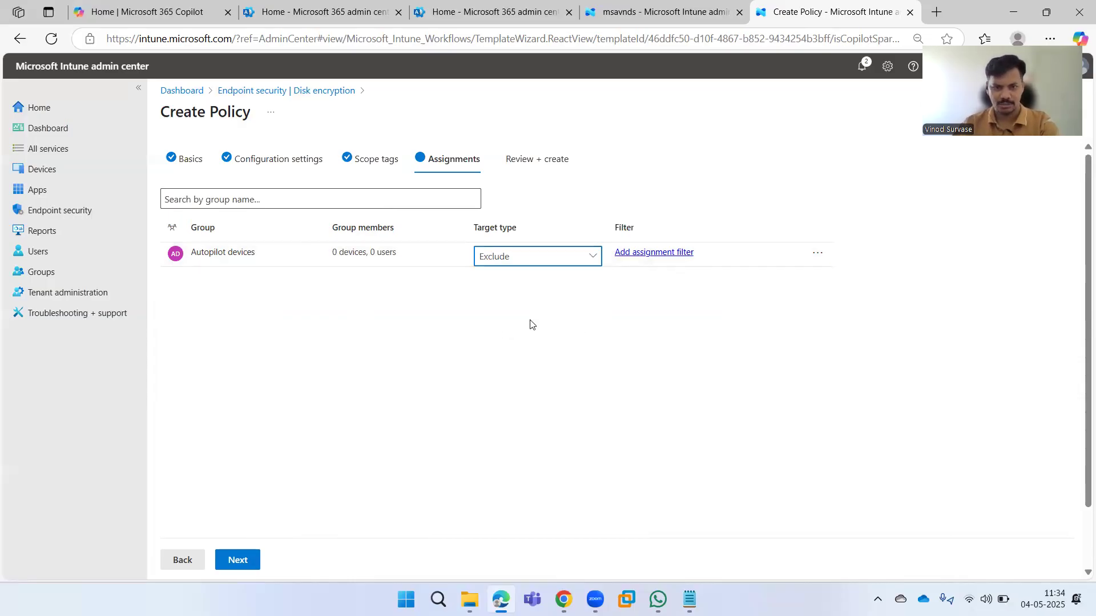
pyautogui.click(543, 261)
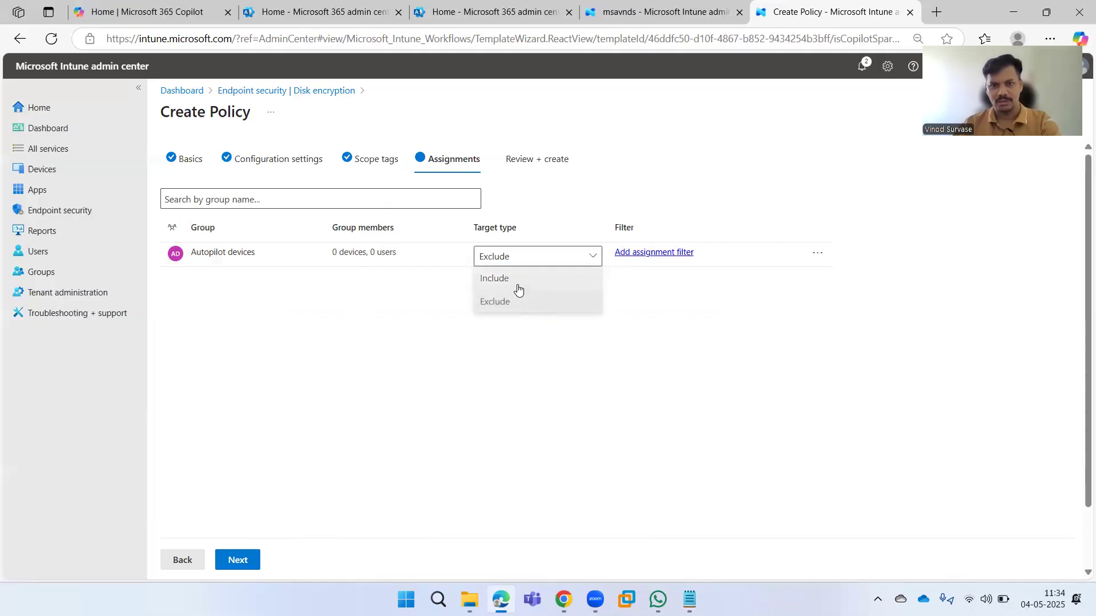
pyautogui.click(517, 278)
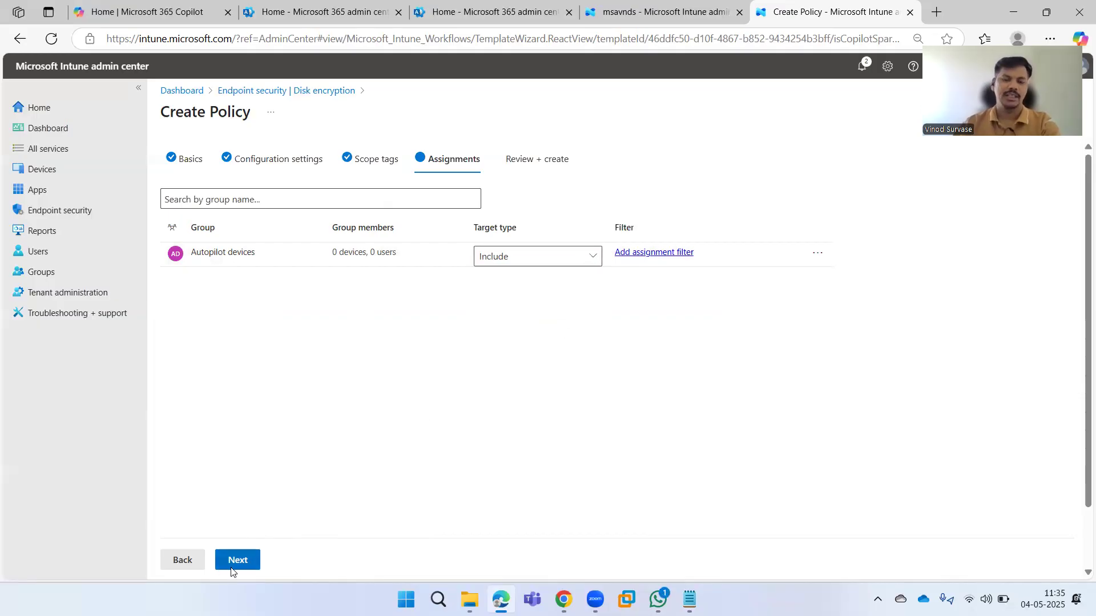
pyautogui.click(245, 559)
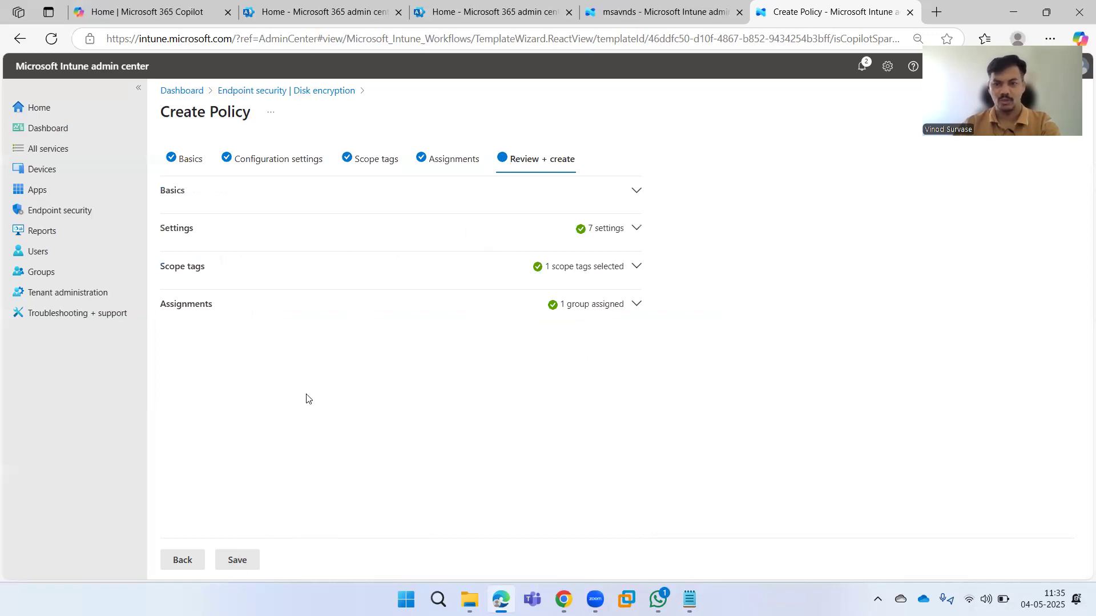
pyautogui.click(247, 562)
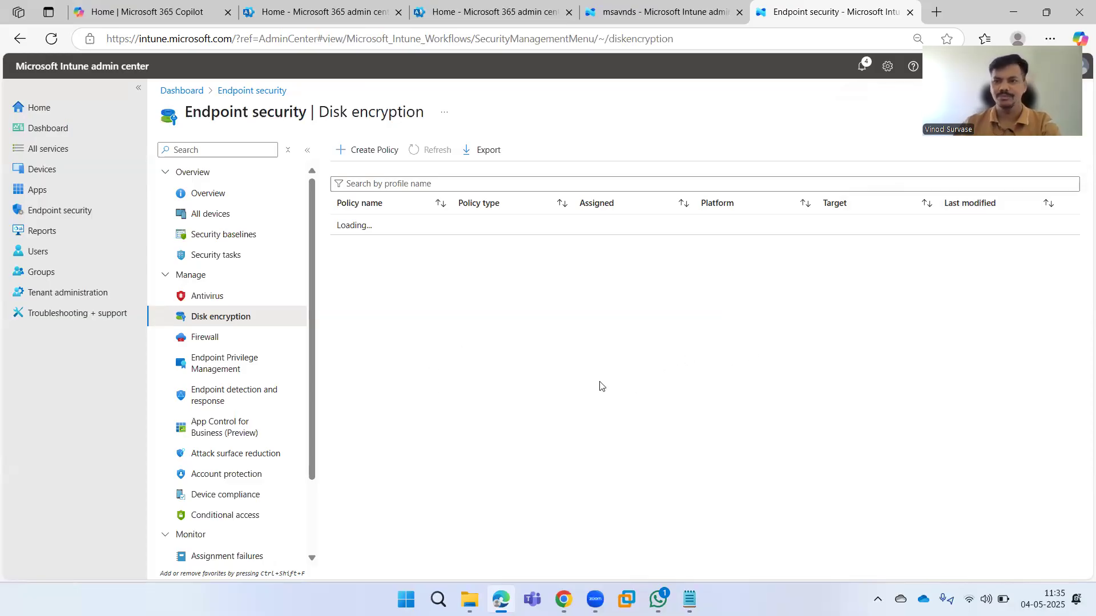
# Confirm the save notification, sort policies by Last modified, and open BitLocker Policy via ESP.
pyautogui.click(860, 70)
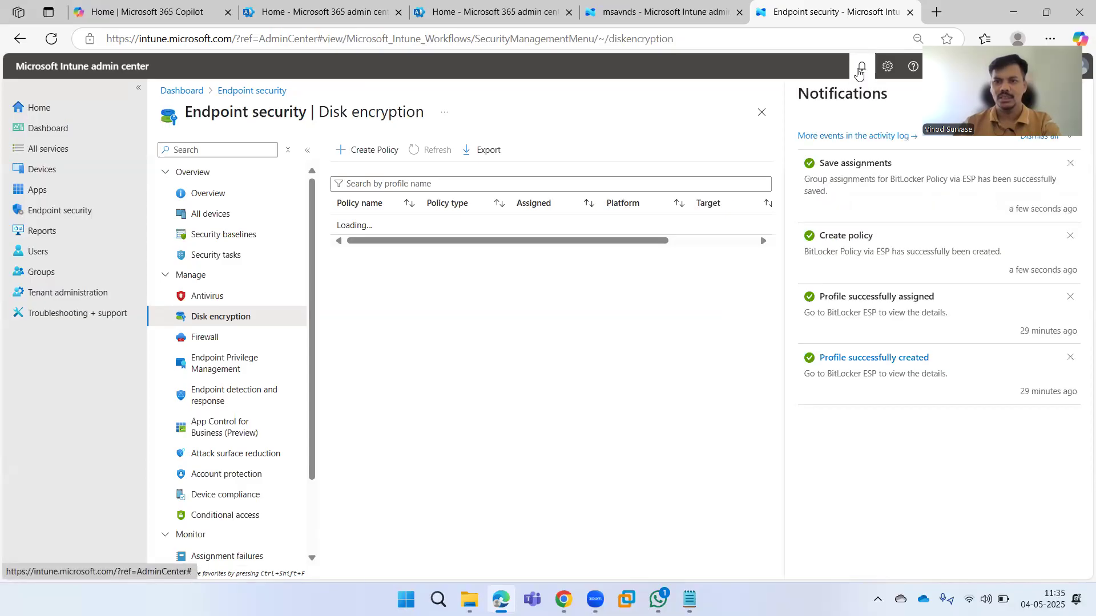
pyautogui.click(697, 114)
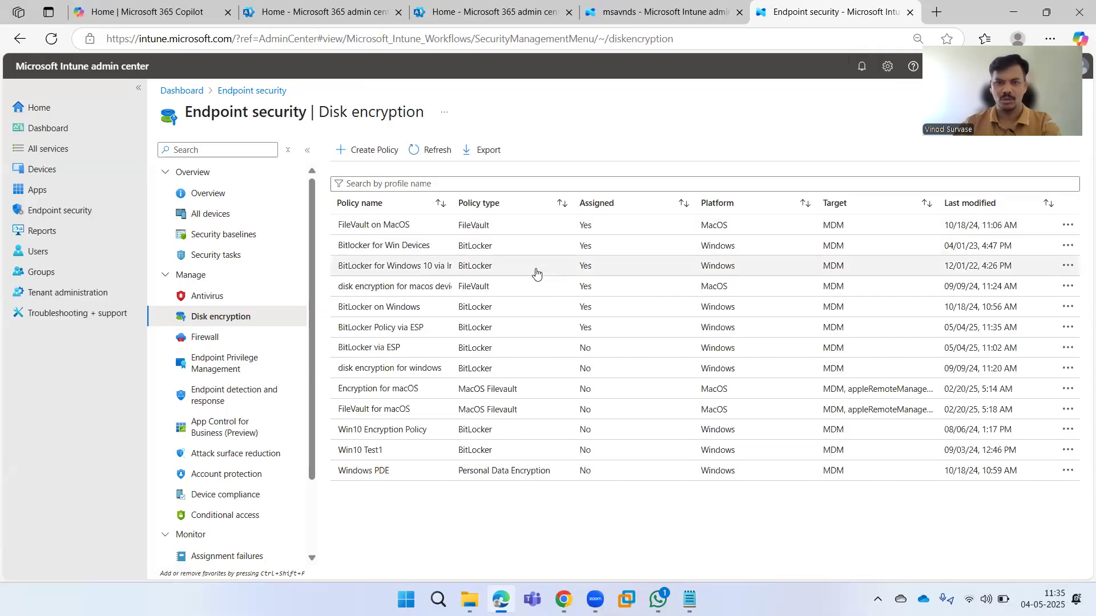
pyautogui.click(970, 204)
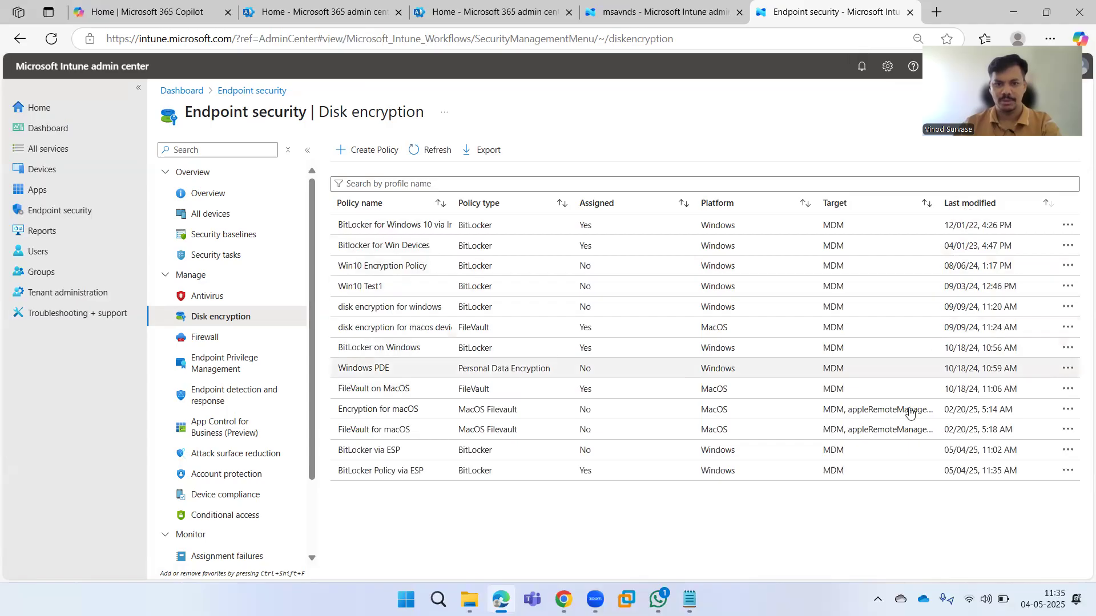
pyautogui.click(384, 477)
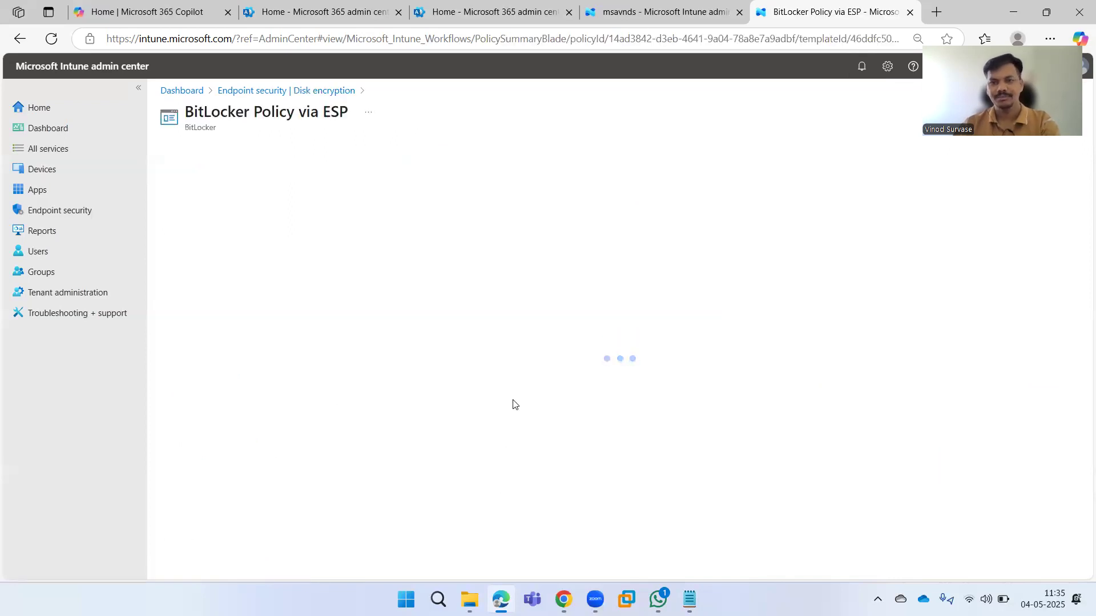
pyautogui.moveTo(348, 111); pyautogui.dragTo(179, 117)
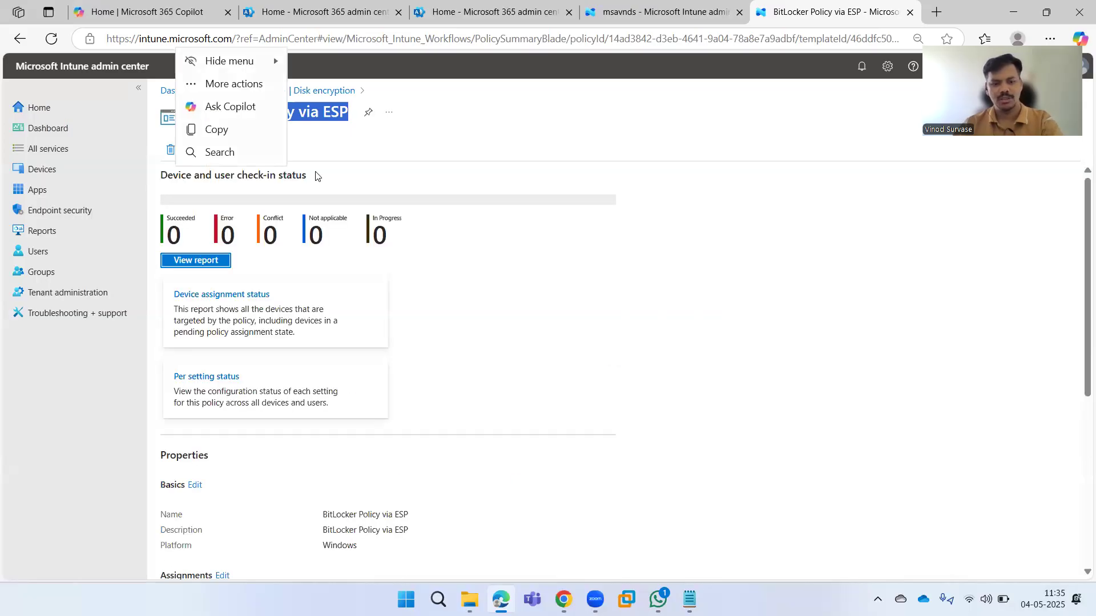
pyautogui.click(647, 287)
# Scroll through the policy properties and expand Administrative Templates to review BitLocker settings.
pyautogui.scroll(-5, 646, 286)
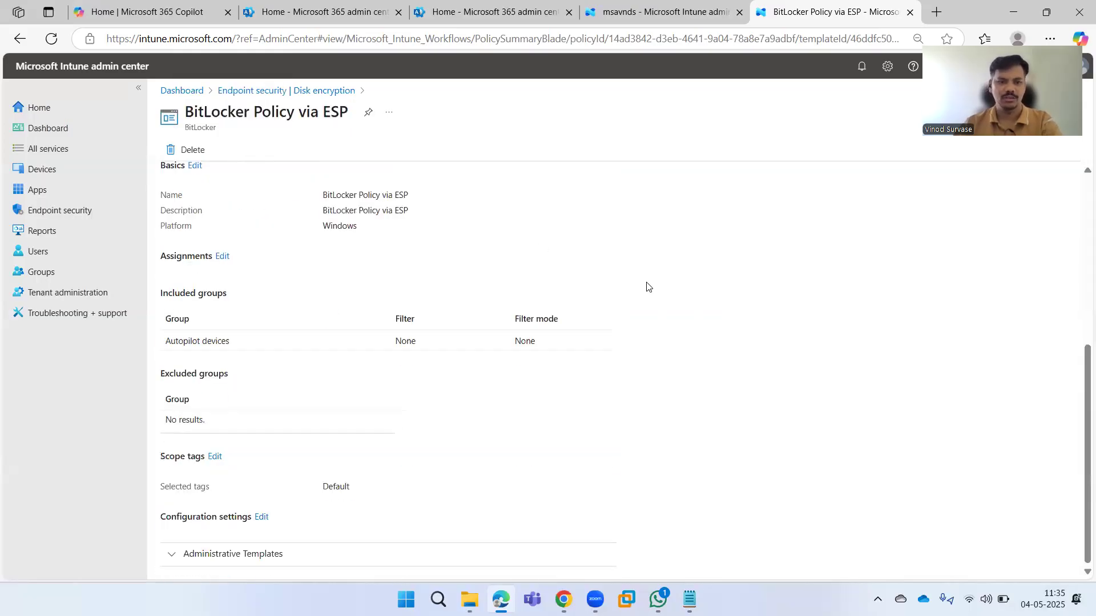
pyautogui.click(289, 554)
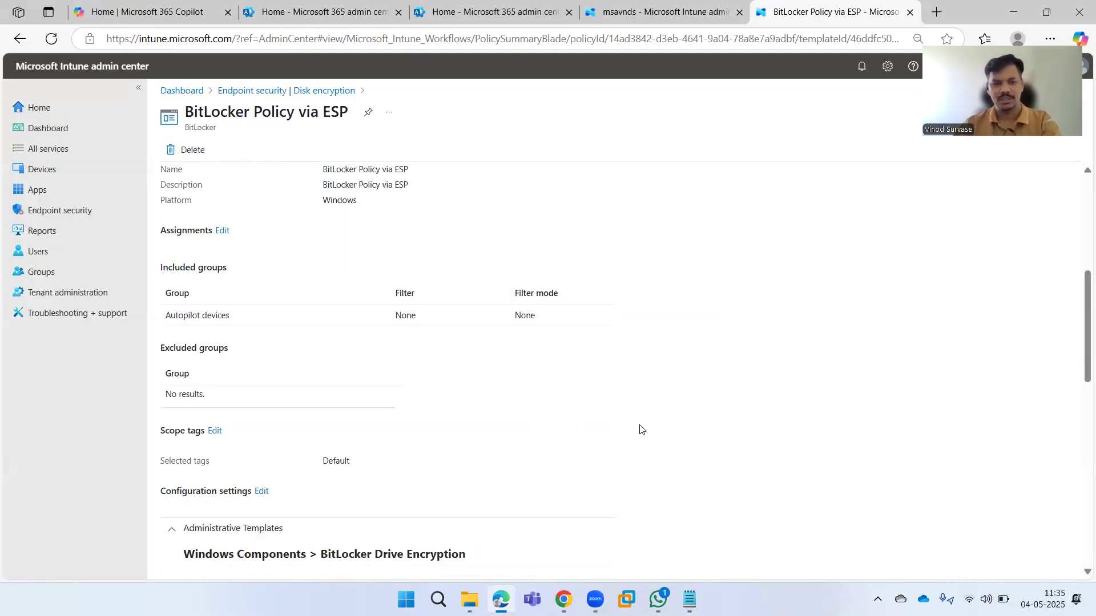
pyautogui.scroll(-5, 707, 439)
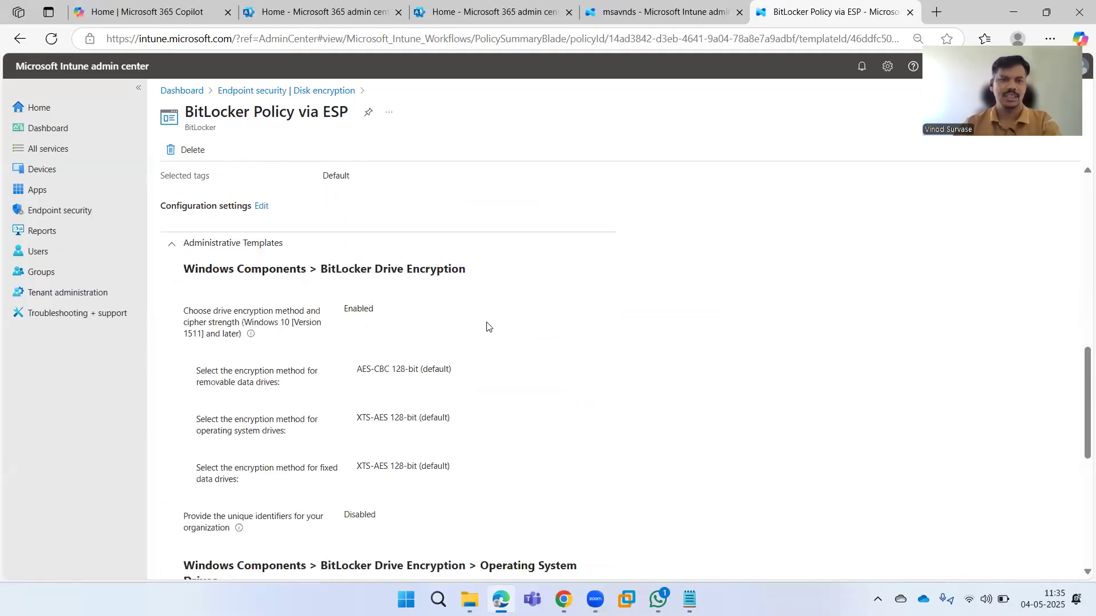
pyautogui.scroll(-6, 478, 383)
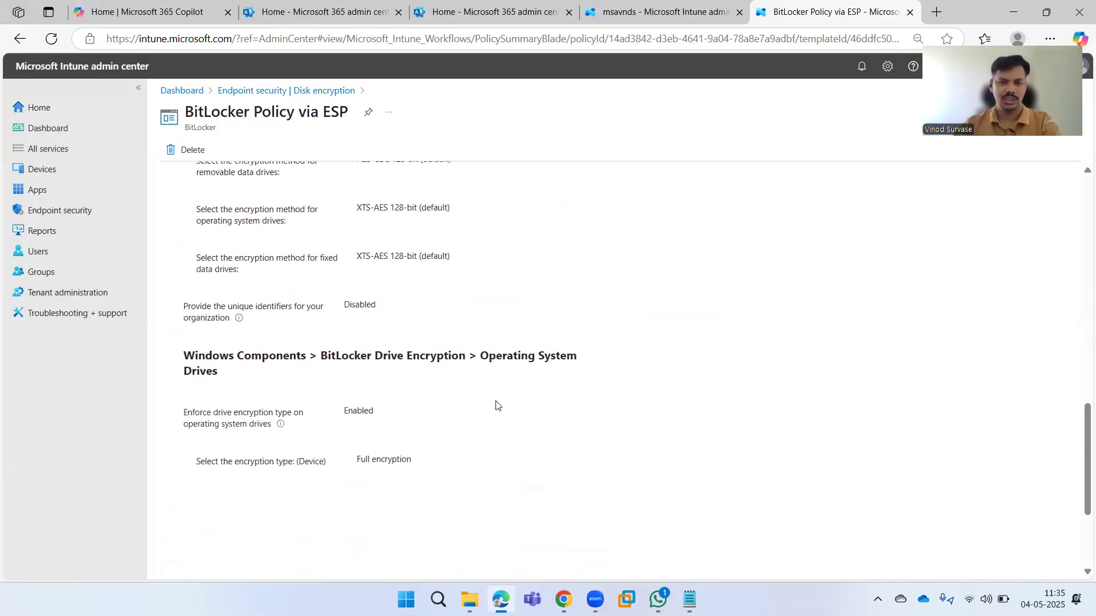
pyautogui.scroll(-1, 585, 421)
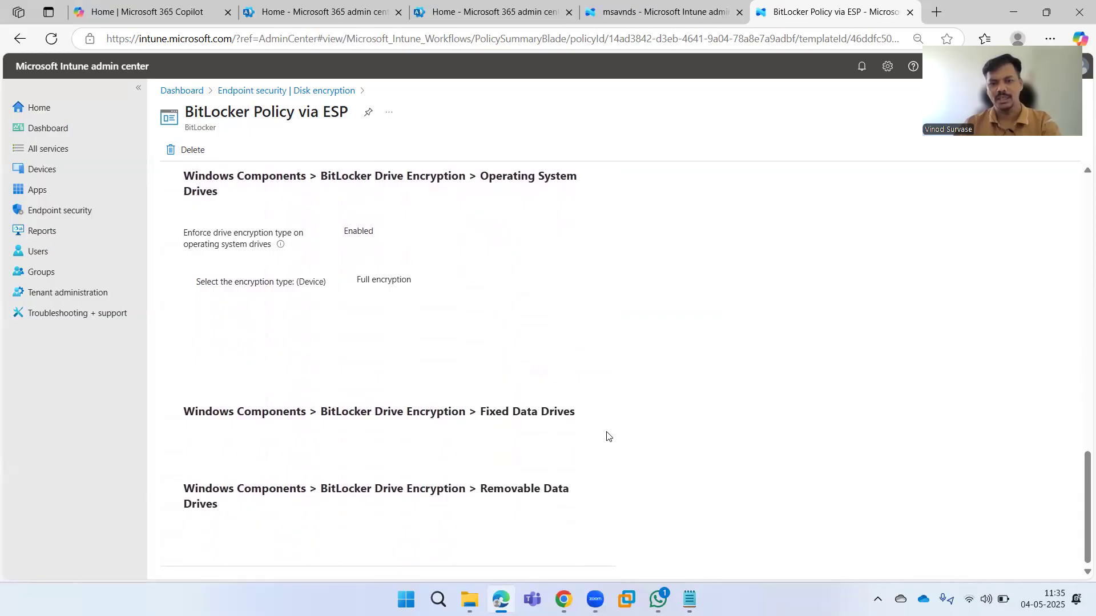
pyautogui.scroll(12, 608, 437)
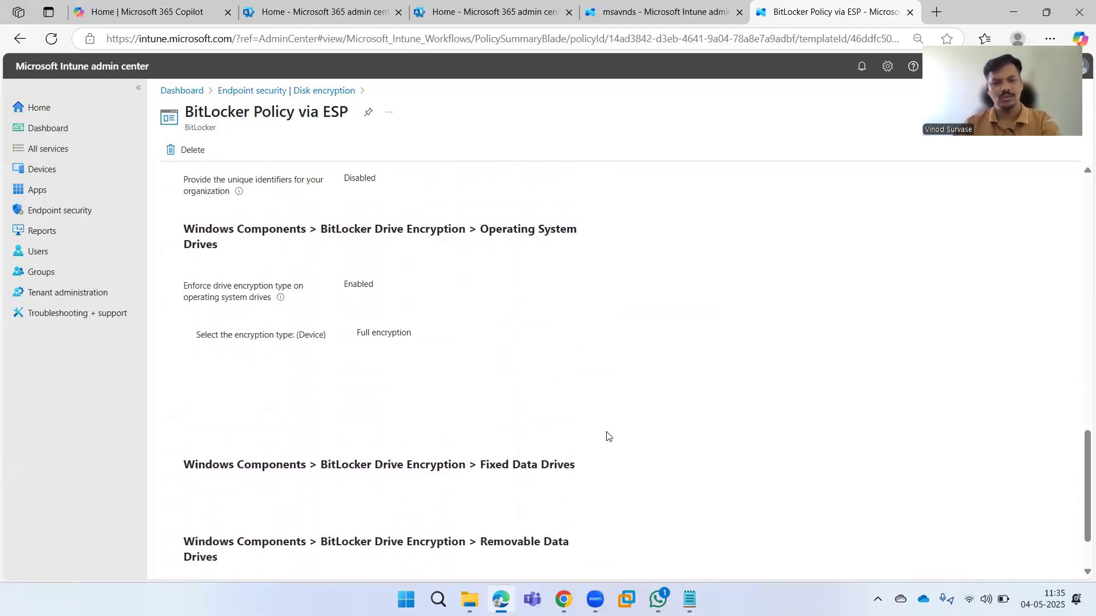
pyautogui.scroll(-8, 608, 437)
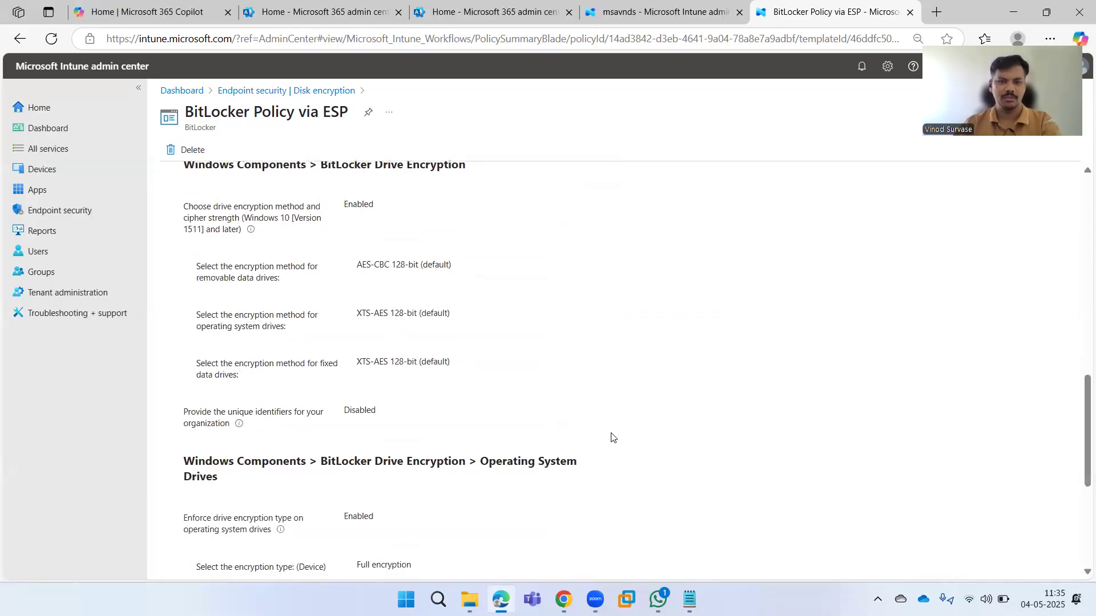
pyautogui.scroll(-4, 629, 422)
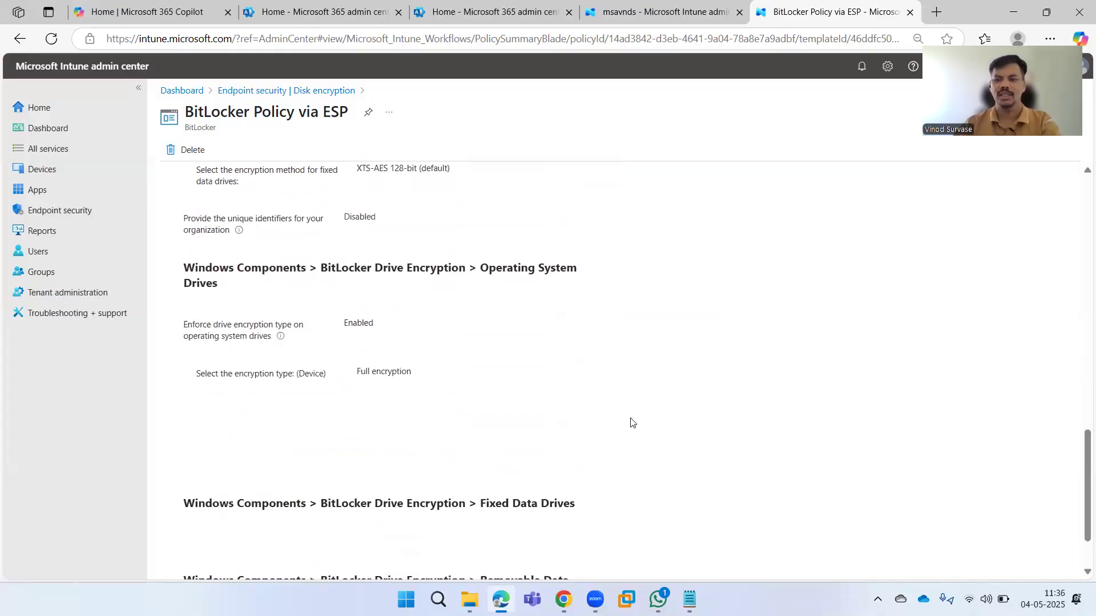
pyautogui.scroll(15, 647, 421)
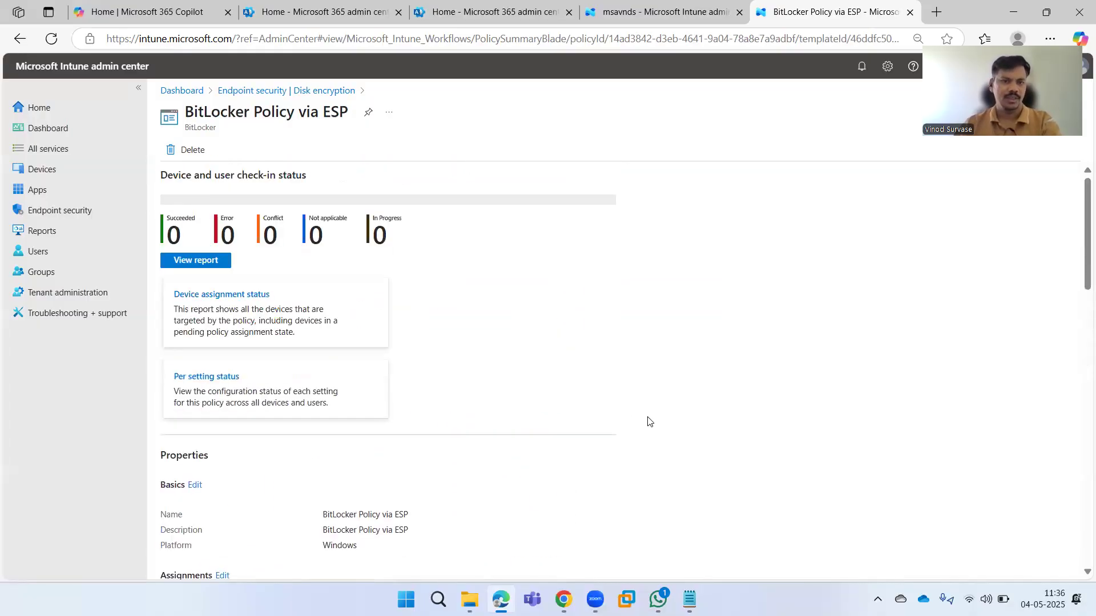
# Navigate via Devices > Windows > Enrollment to the Enrollment Status Page profile list.
pyautogui.click(181, 91)
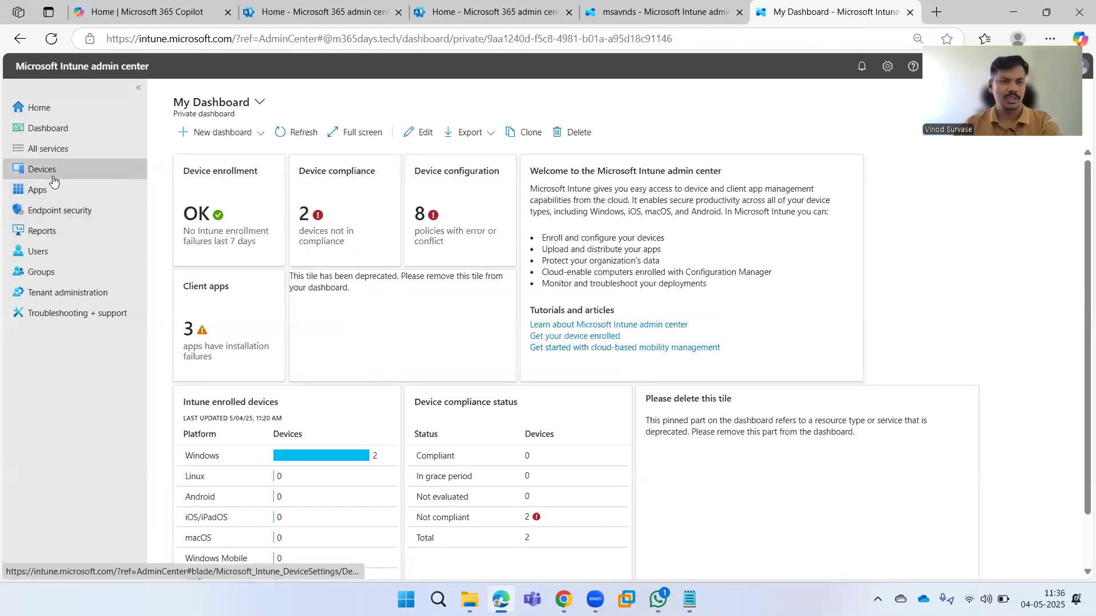
pyautogui.click(38, 169)
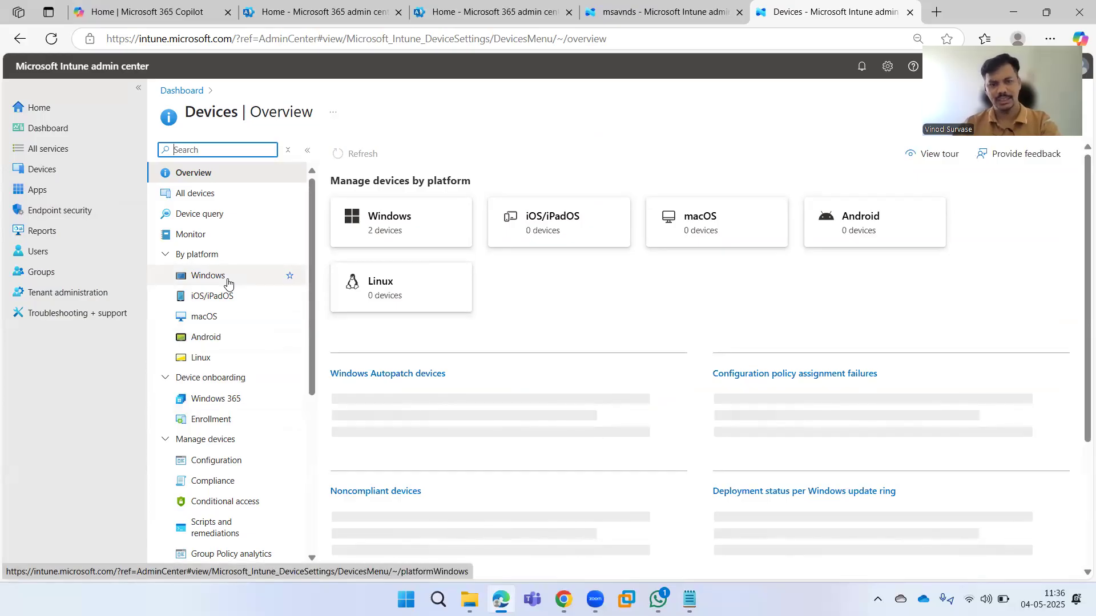
pyautogui.click(227, 277)
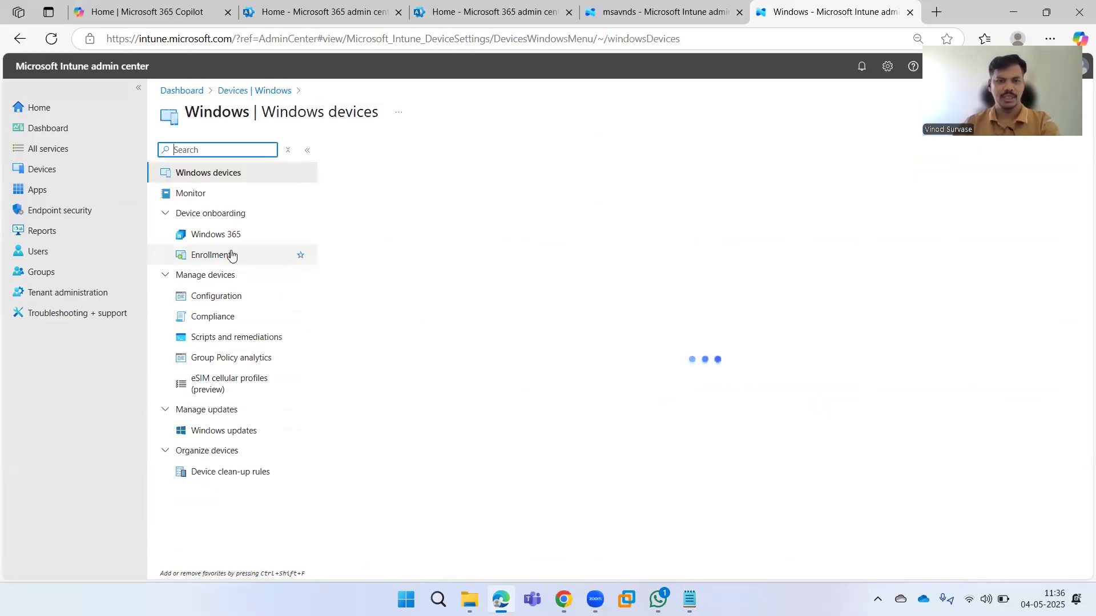
pyautogui.click(232, 255)
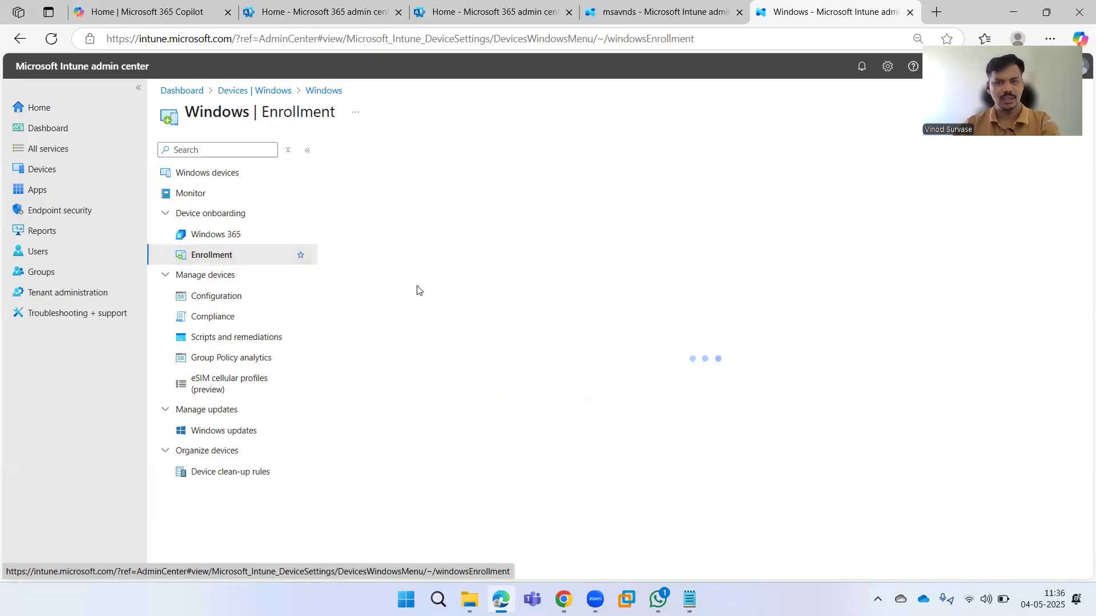
pyautogui.scroll(-5, 493, 337)
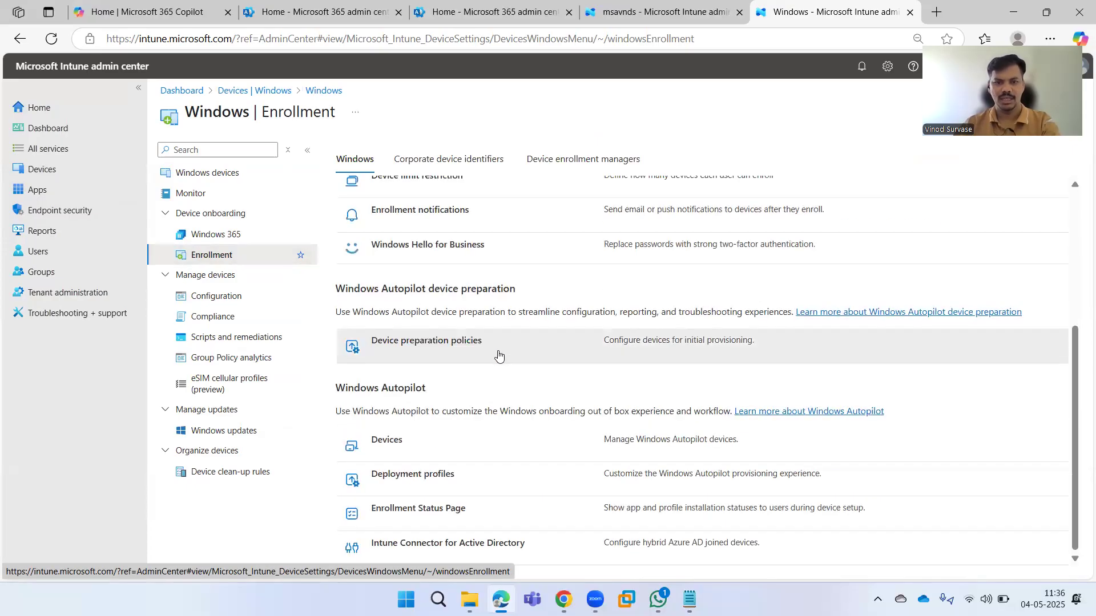
pyautogui.click(393, 514)
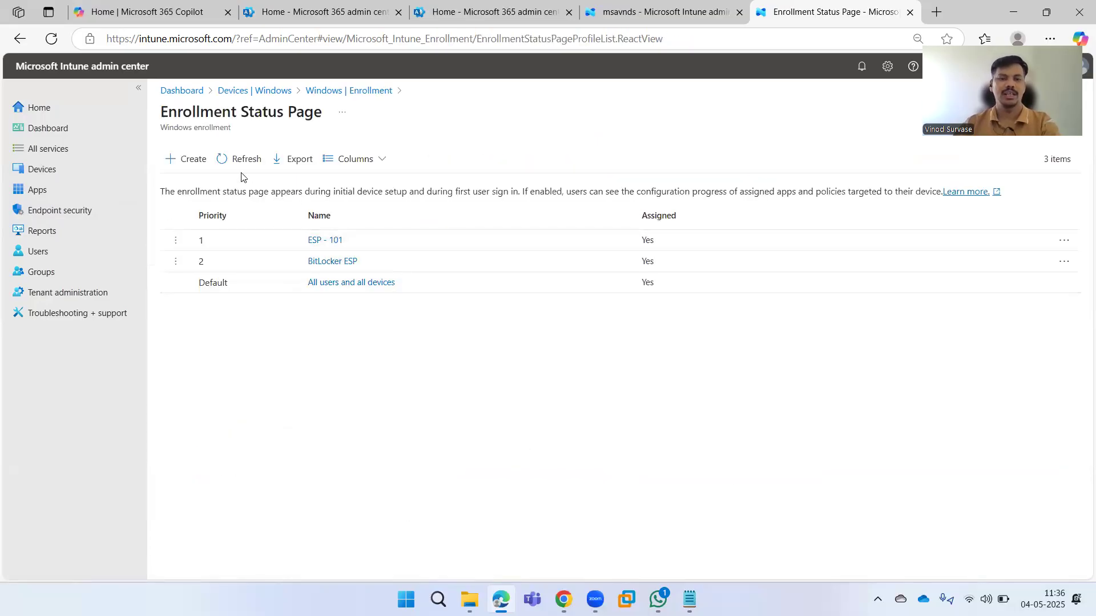
# Start a new Enrollment Status Page profile named 'ESP for BitLocker Policy'.
pyautogui.click(193, 161)
pyautogui.click(345, 189)
pyautogui.write('BitLocker Policy via ESP')
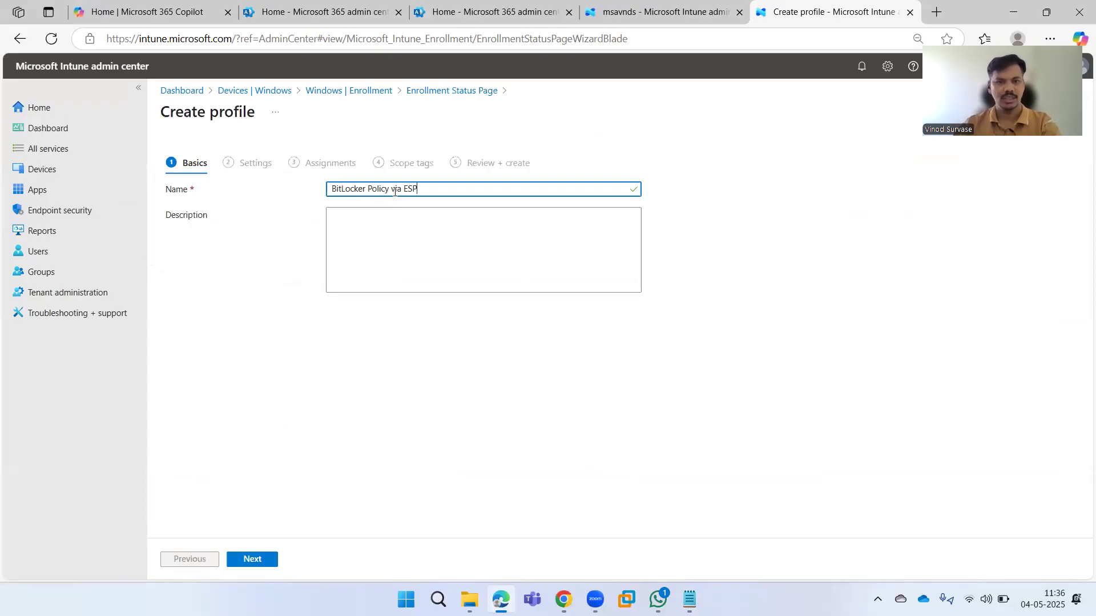
pyautogui.moveTo(402, 189); pyautogui.dragTo(318, 189)
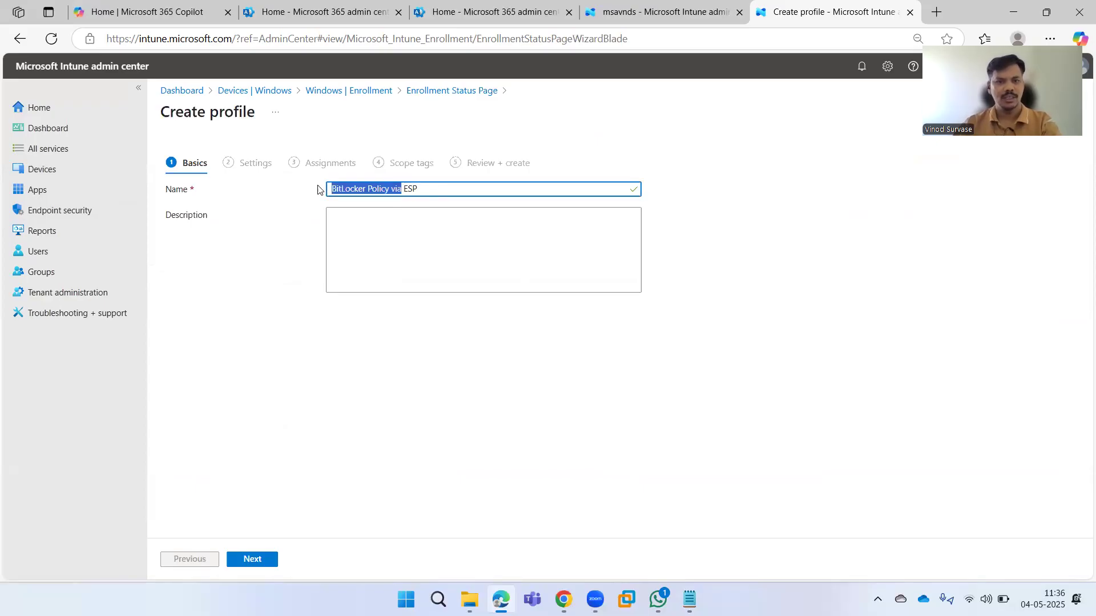
pyautogui.press('BackSpace')
pyautogui.press('Delete')
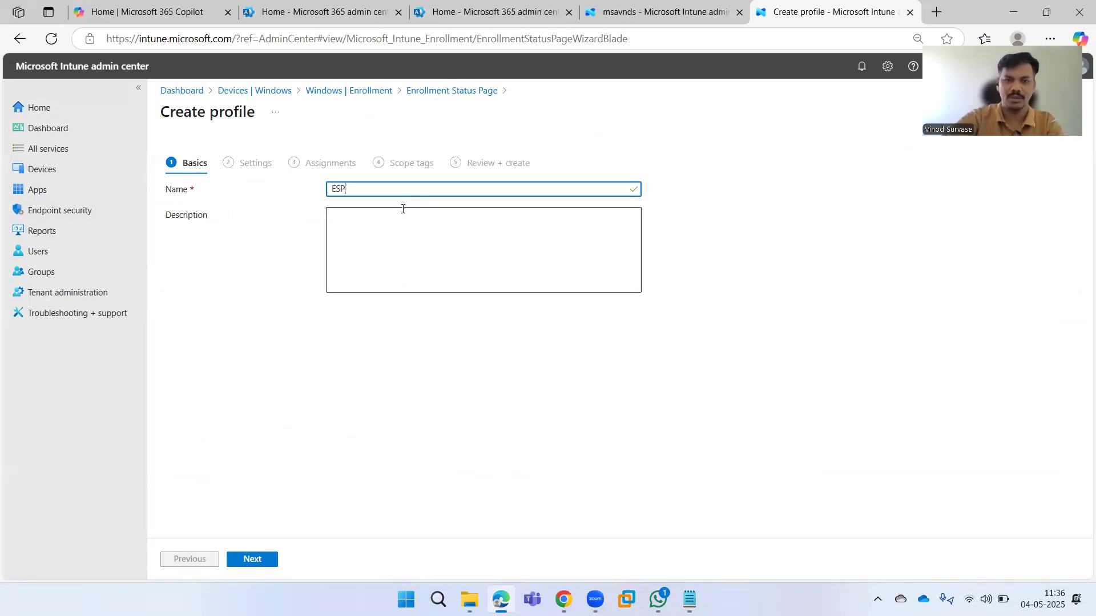
pyautogui.write('for BitLocker Policy via')
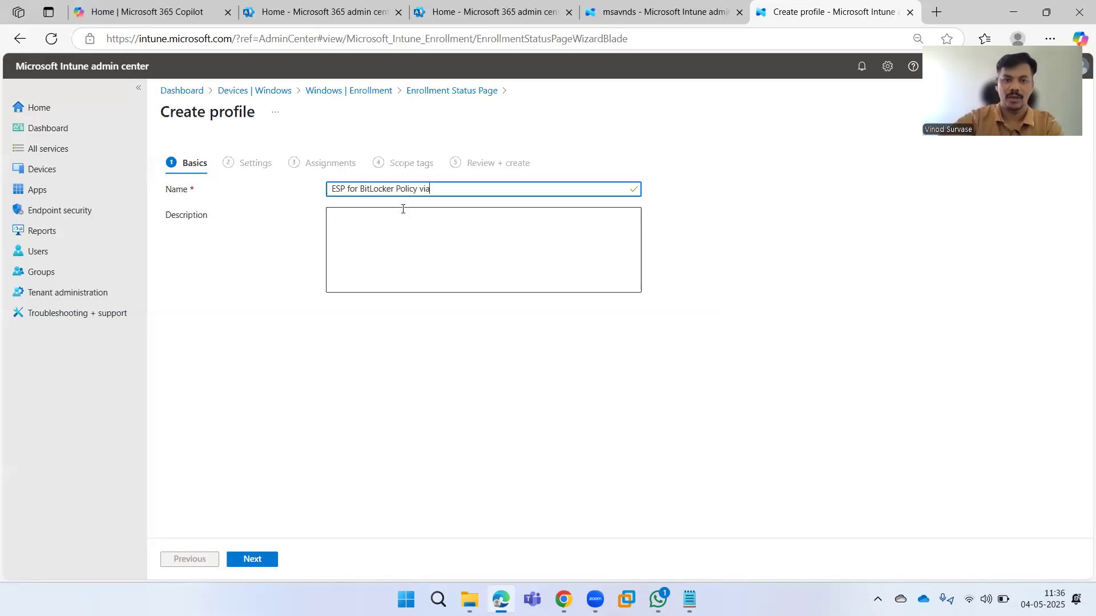
pyautogui.press('BackSpace')
pyautogui.press('BackSpace')
pyautogui.press('BackSpace')
pyautogui.press('BackSpace')
# Copy the name into the Description and continue to the Settings step.
pyautogui.hotkey('ctrl', 'a')
pyautogui.hotkey('ctrl', 'c')
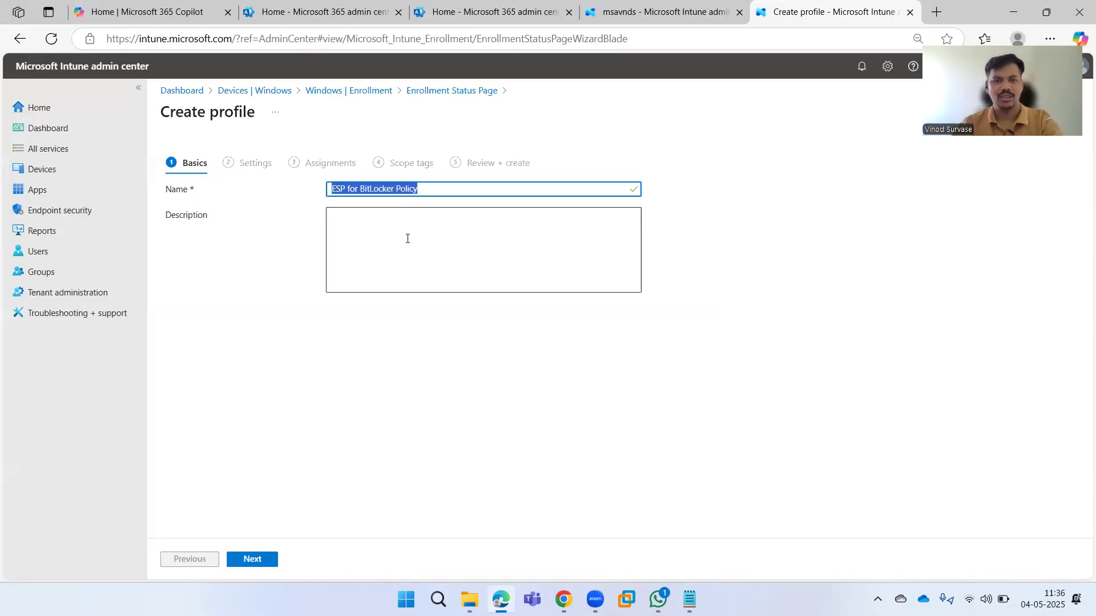
pyautogui.click(407, 238)
pyautogui.hotkey('ctrl', 'v')
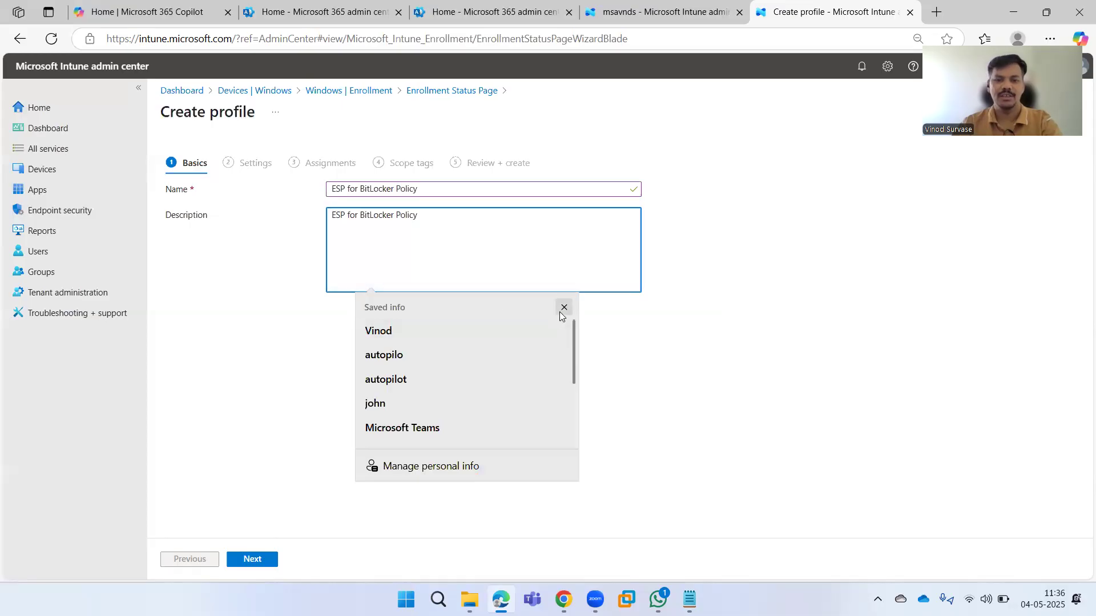
pyautogui.click(563, 309)
pyautogui.click(262, 558)
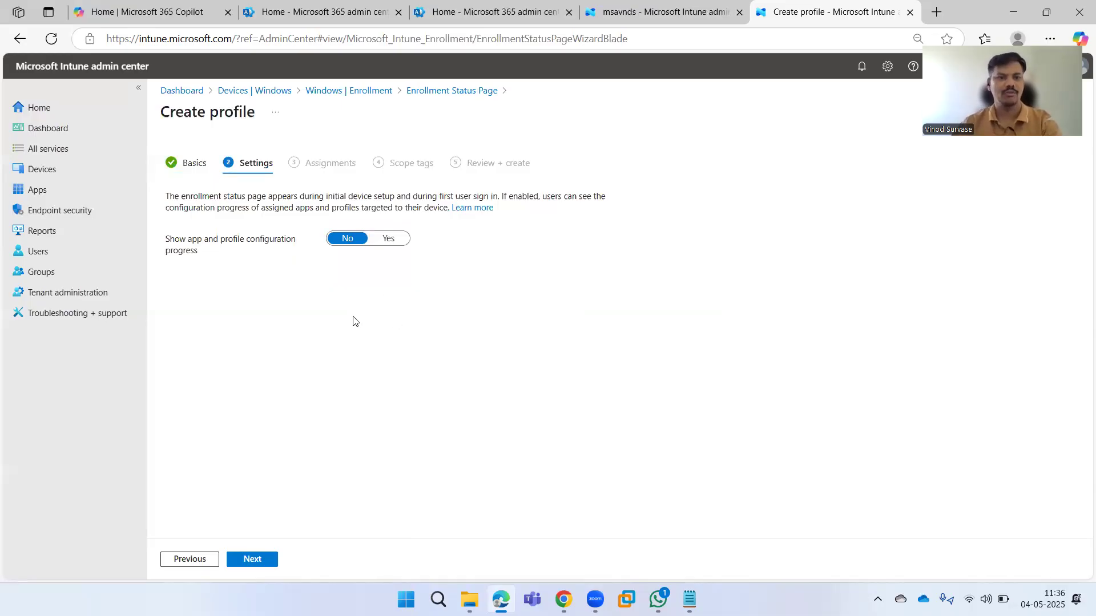
# Set 'Show app and profile configuration progress' to Yes, keeping the 60-minute error timeout.
pyautogui.click(386, 240)
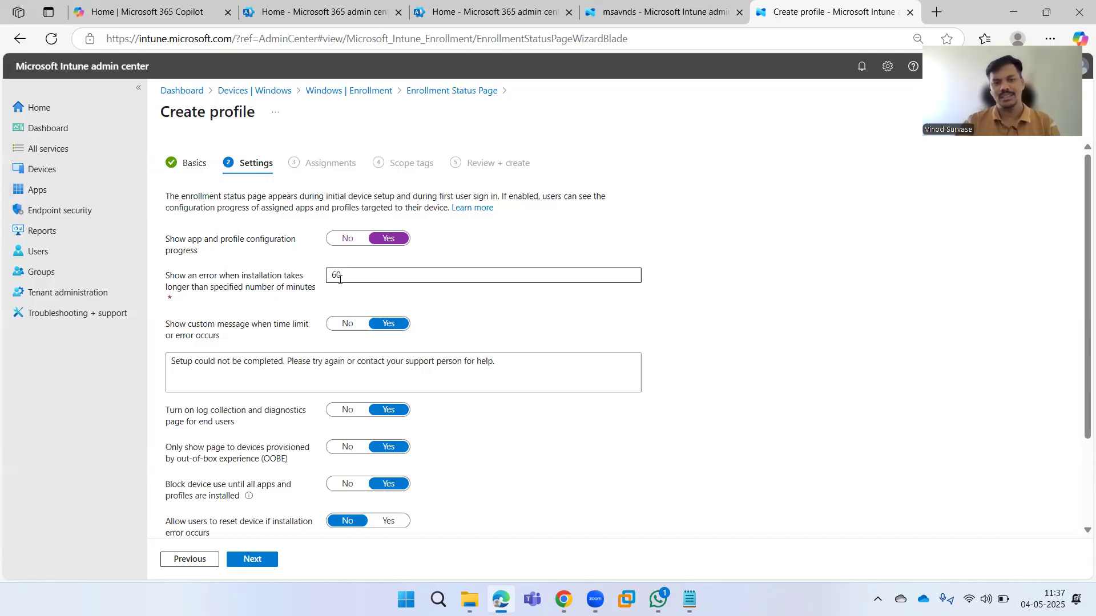
pyautogui.doubleClick(359, 276)
pyautogui.click(762, 319)
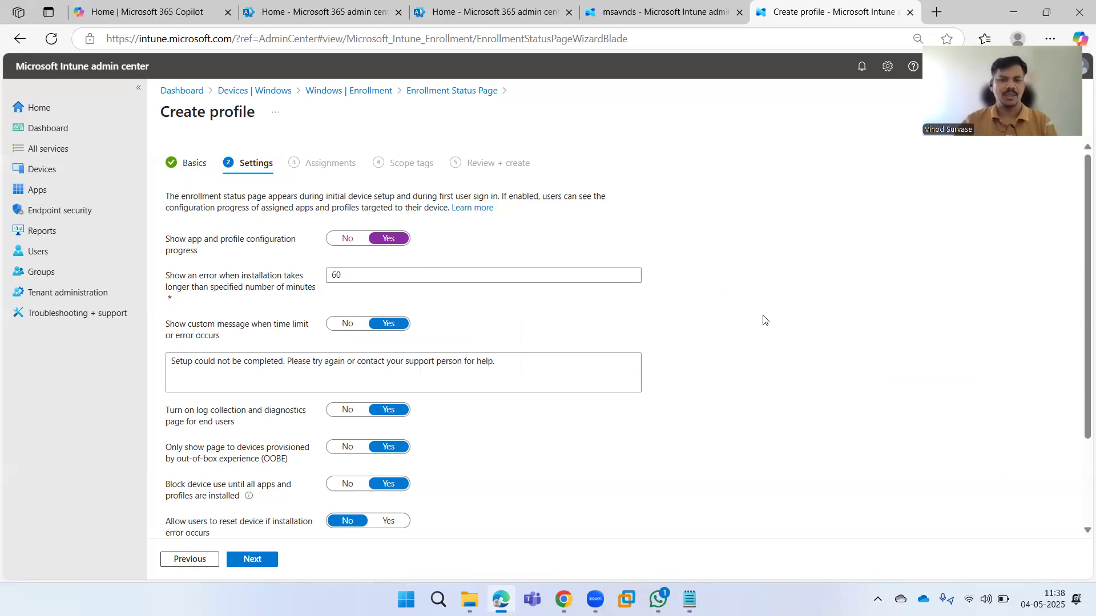
pyautogui.scroll(-1, 765, 320)
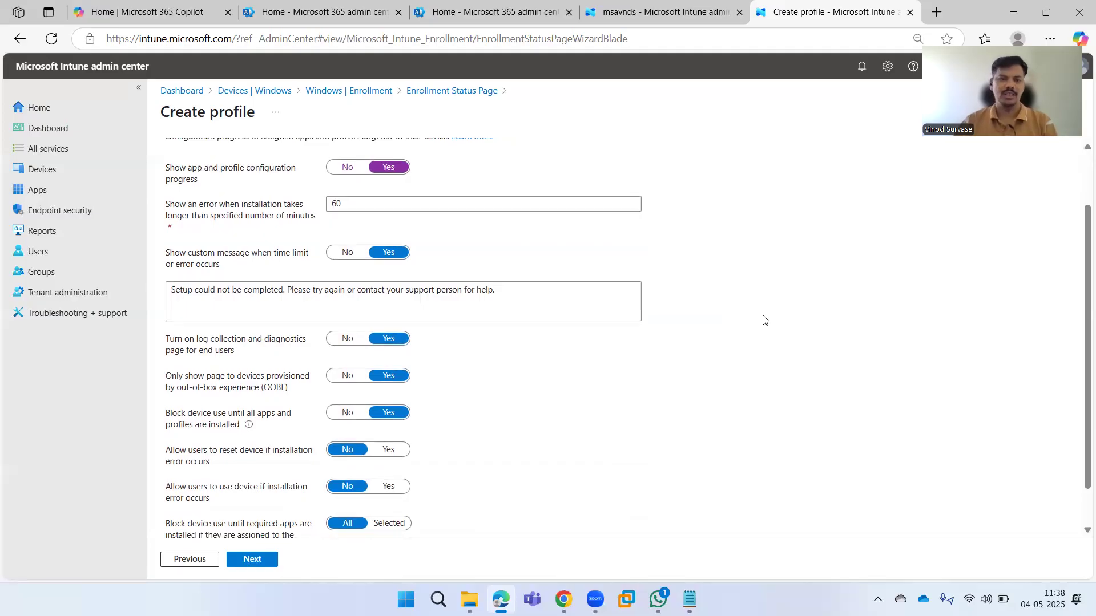
pyautogui.scroll(-1, 765, 320)
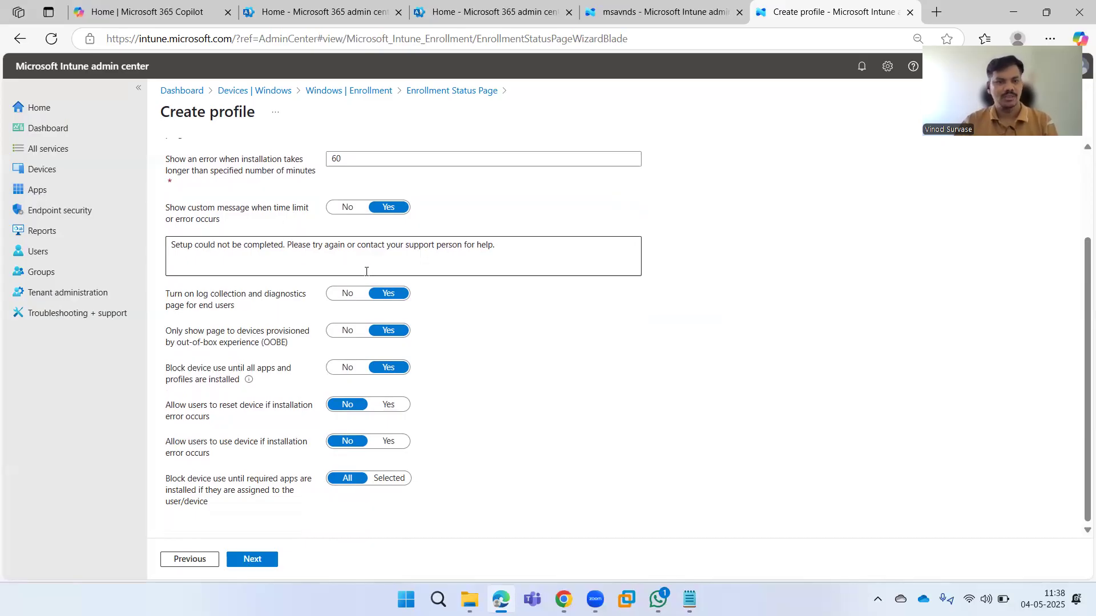
# Add a 'Contact:' line with the support phone number and e-mail address to the custom error message.
pyautogui.moveTo(535, 251); pyautogui.dragTo(168, 248)
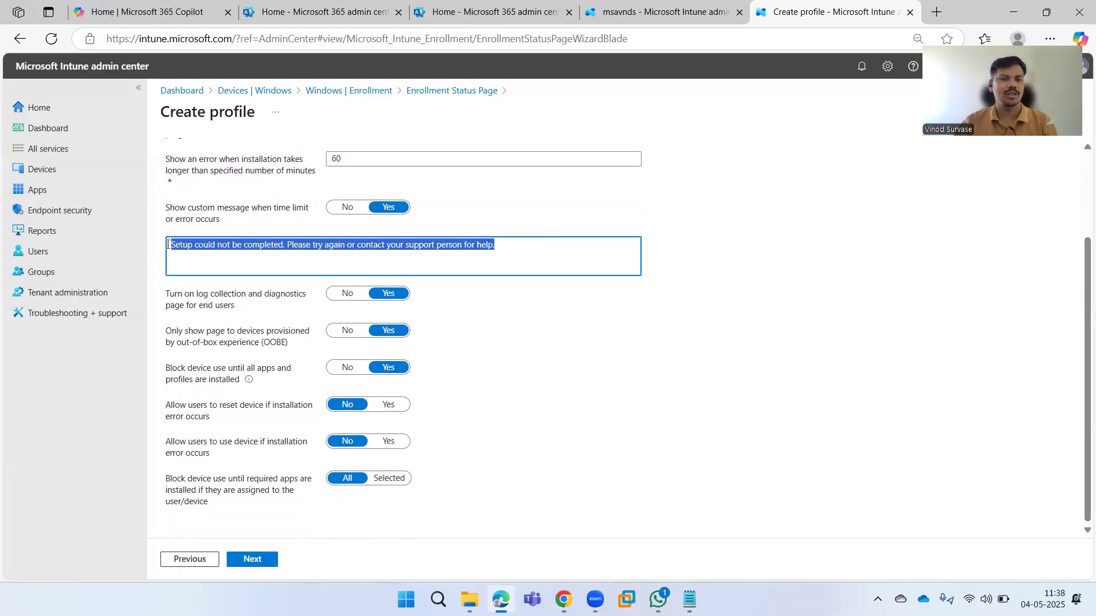
pyautogui.click(209, 251)
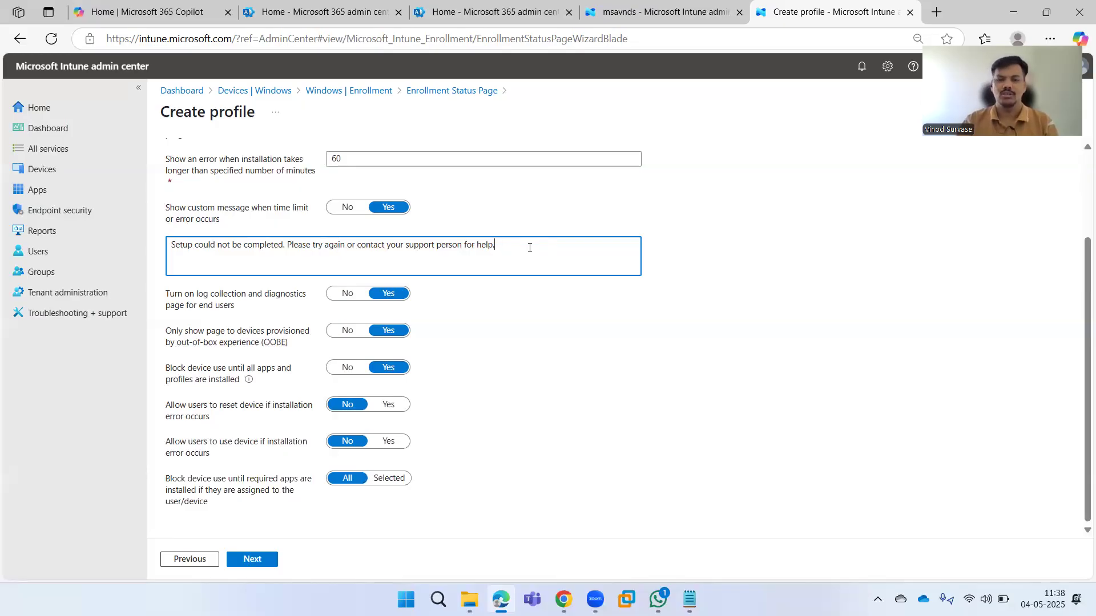
pyautogui.press('Return')
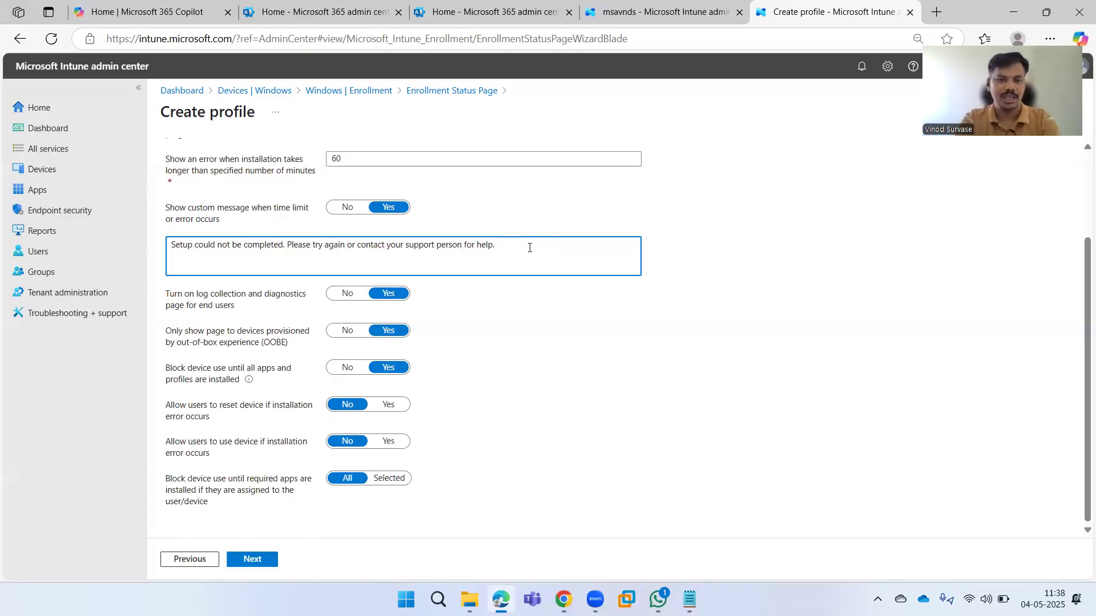
pyautogui.write('Conta')
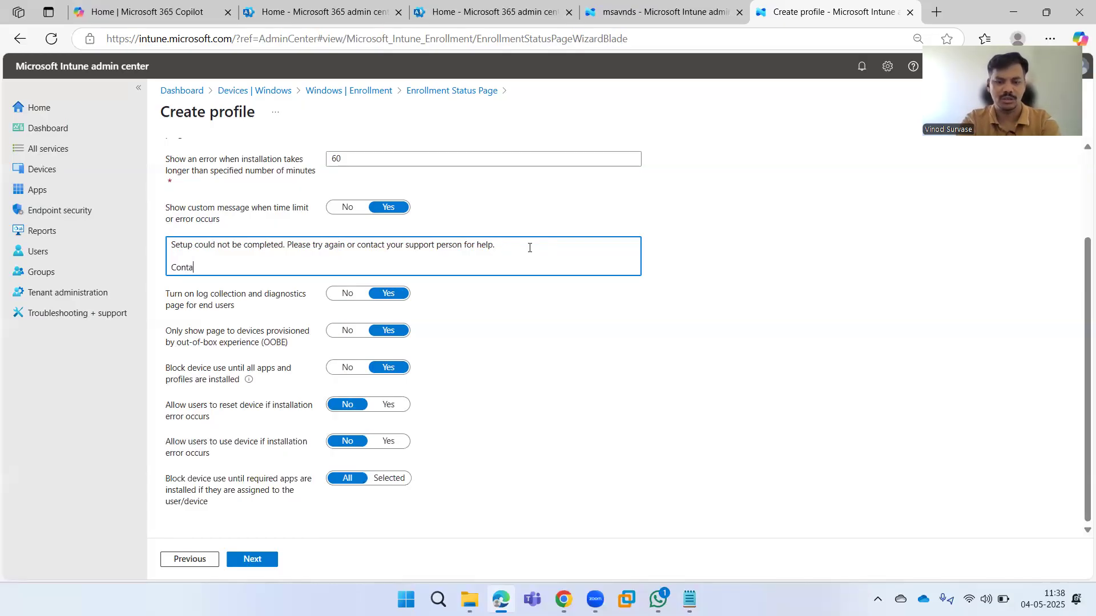
pyautogui.write('ct')
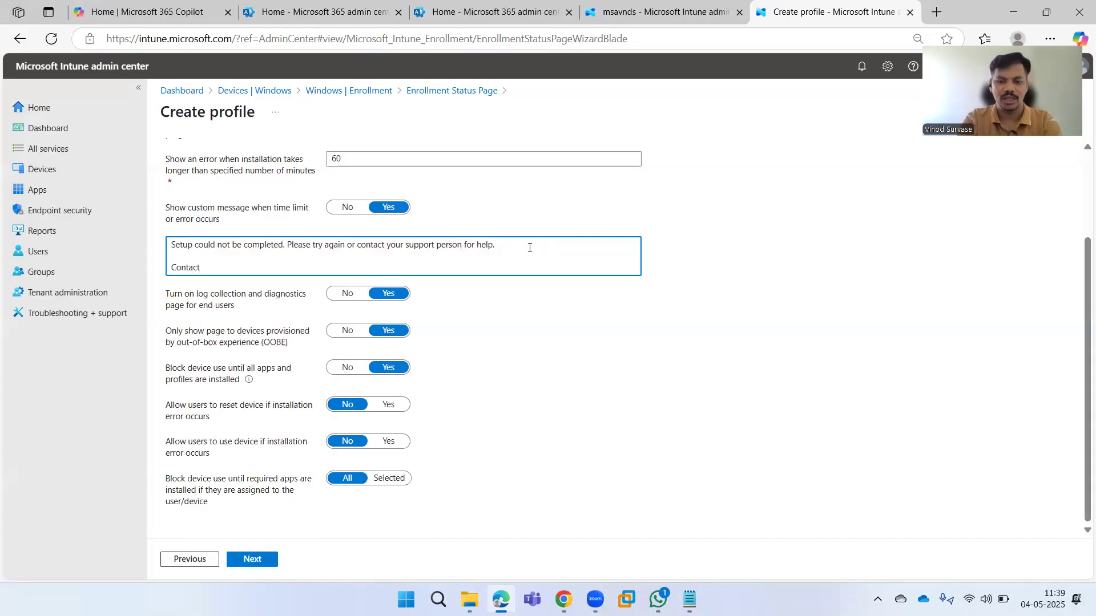
pyautogui.write(': at ')
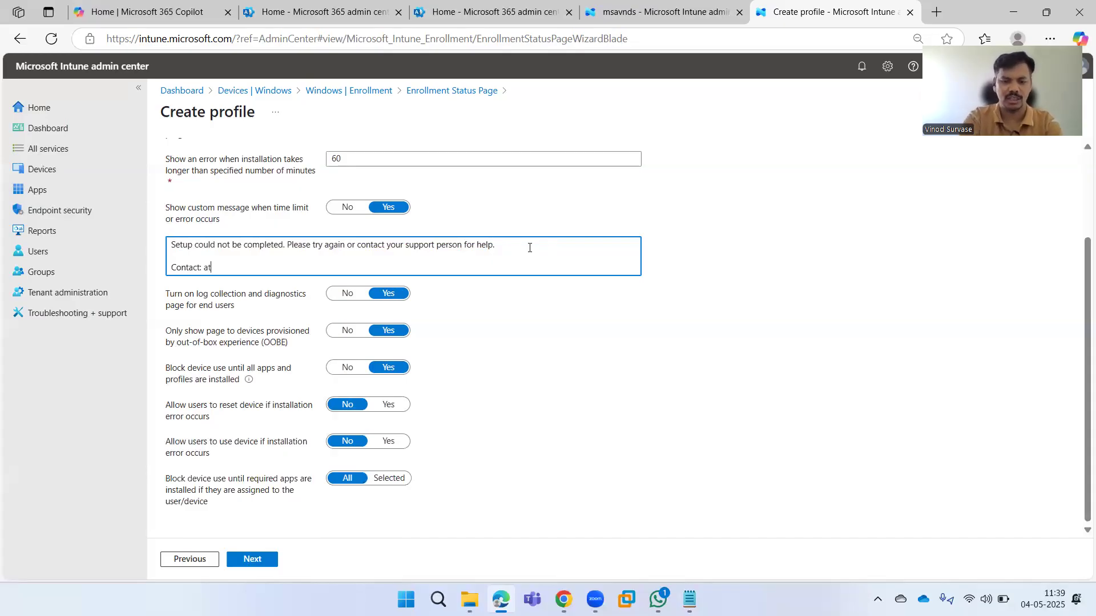
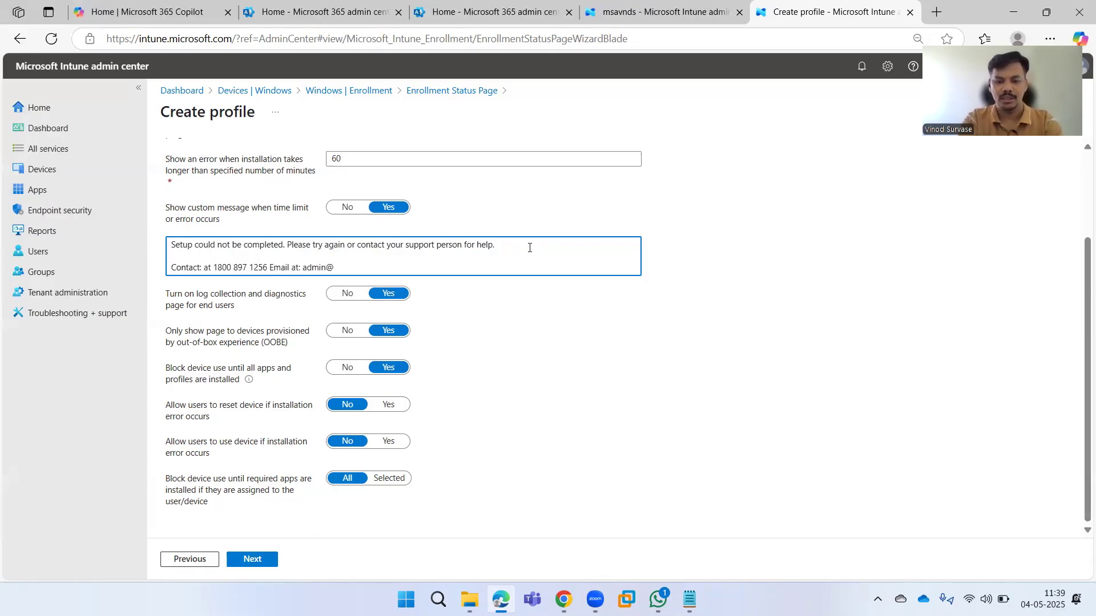
pyautogui.press('Return')
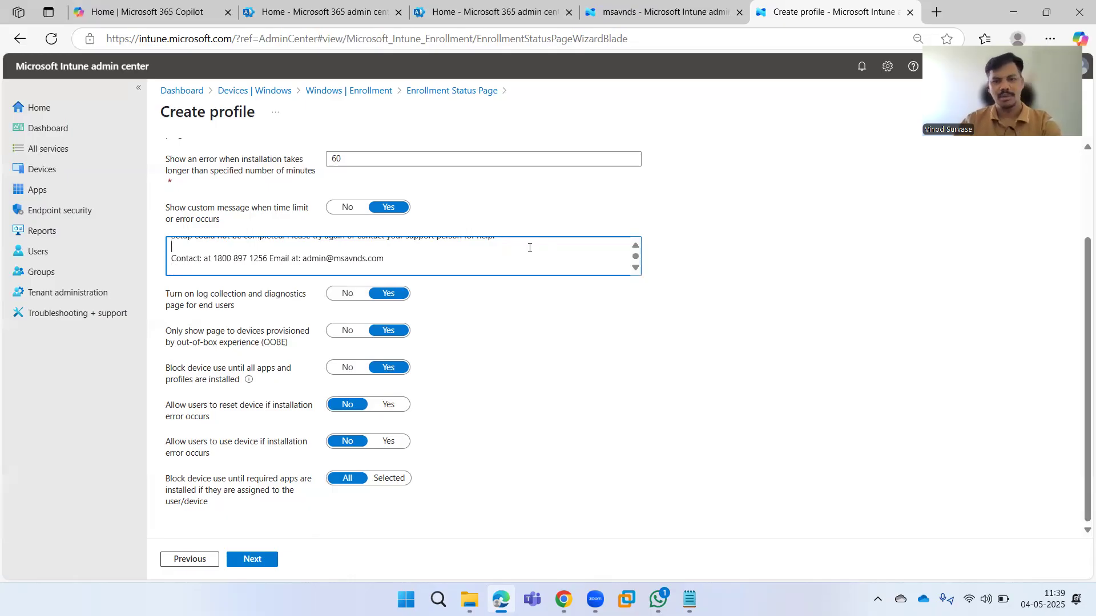
pyautogui.click(529, 247)
pyautogui.scroll(1, 530, 247)
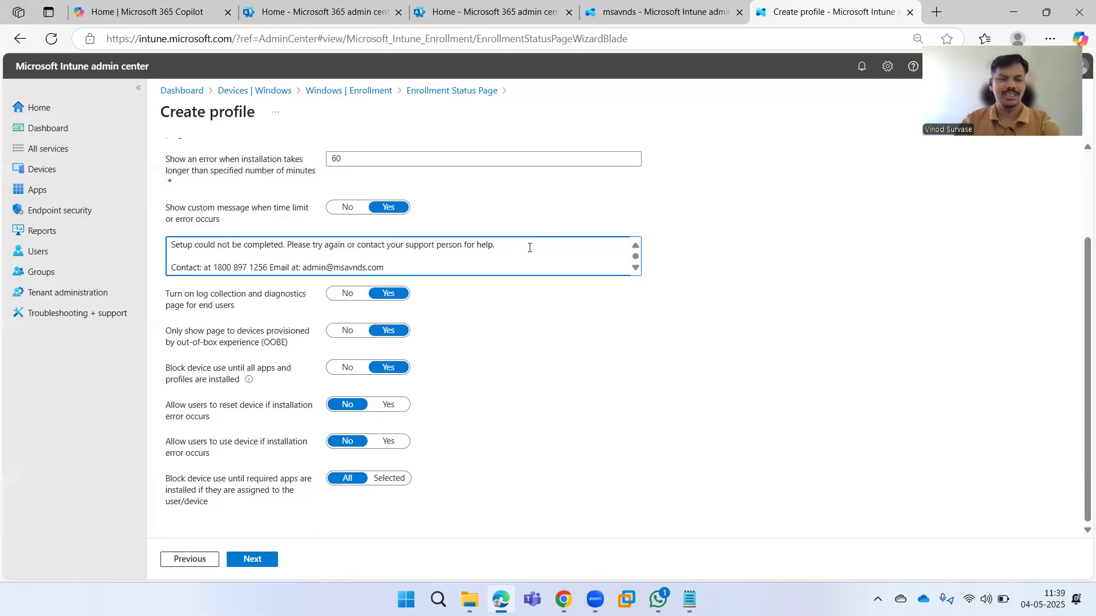
pyautogui.click(535, 249)
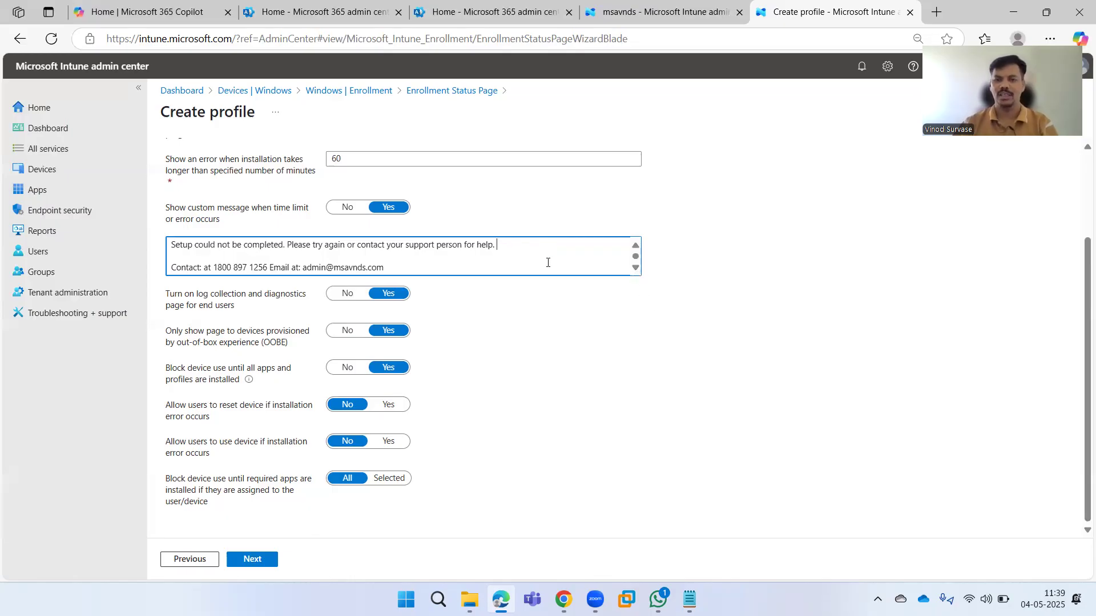
# Set 'Block device use until all apps and profiles are installed' to No, leaving the 60-minute timeout.
pyautogui.click(690, 355)
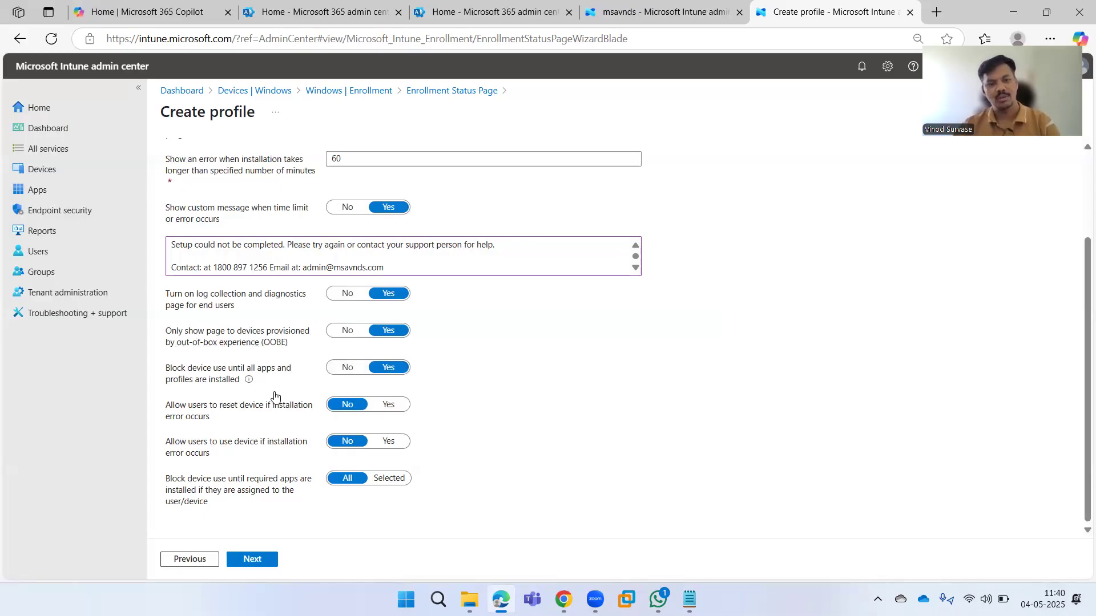
pyautogui.click(346, 368)
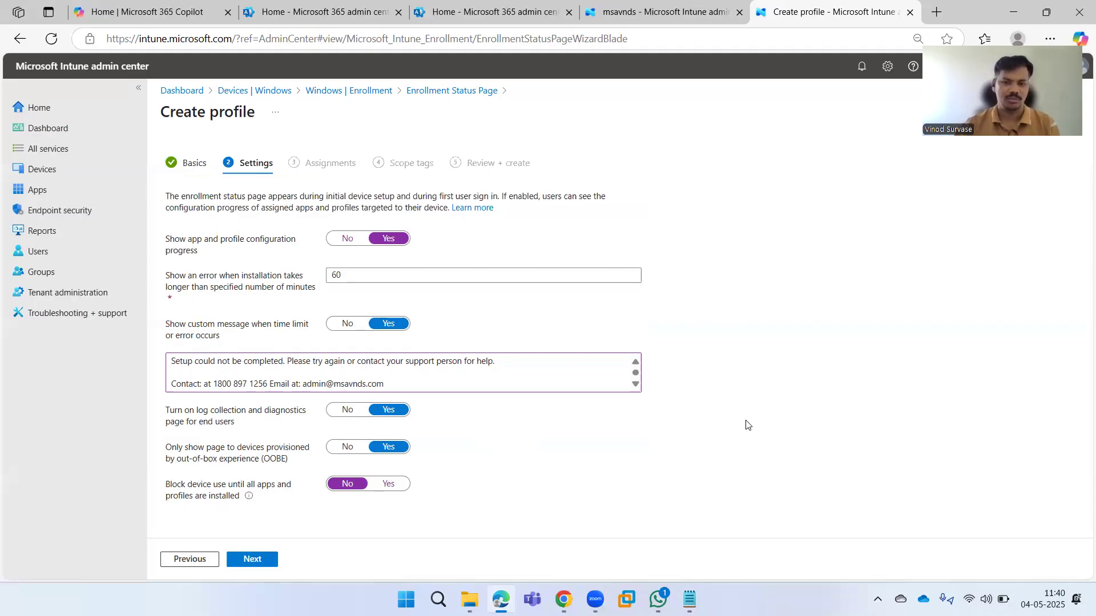
pyautogui.click(388, 485)
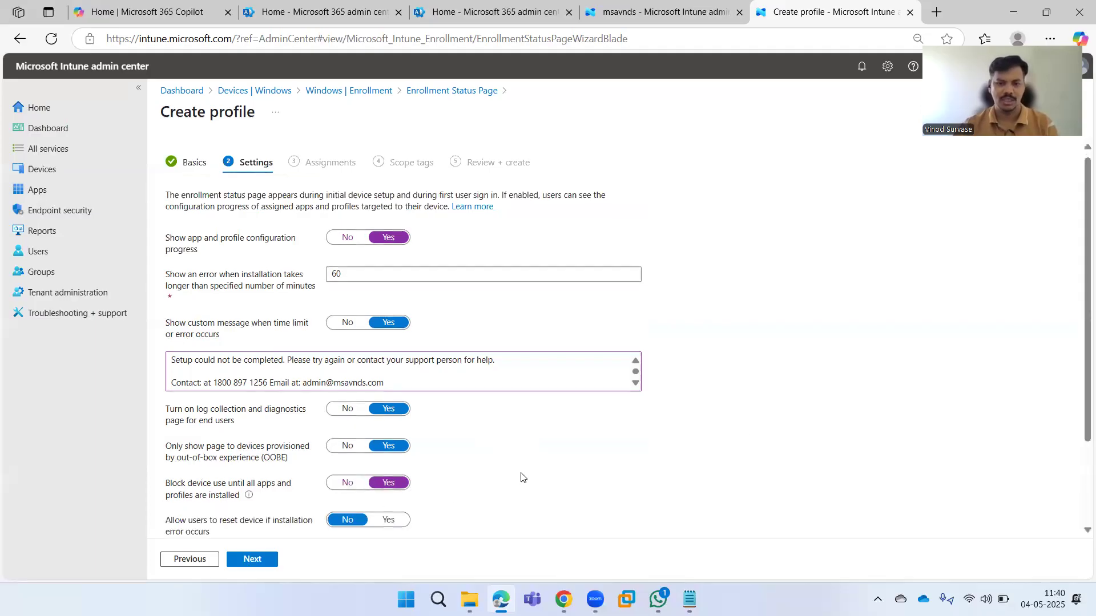
pyautogui.scroll(-2, 521, 477)
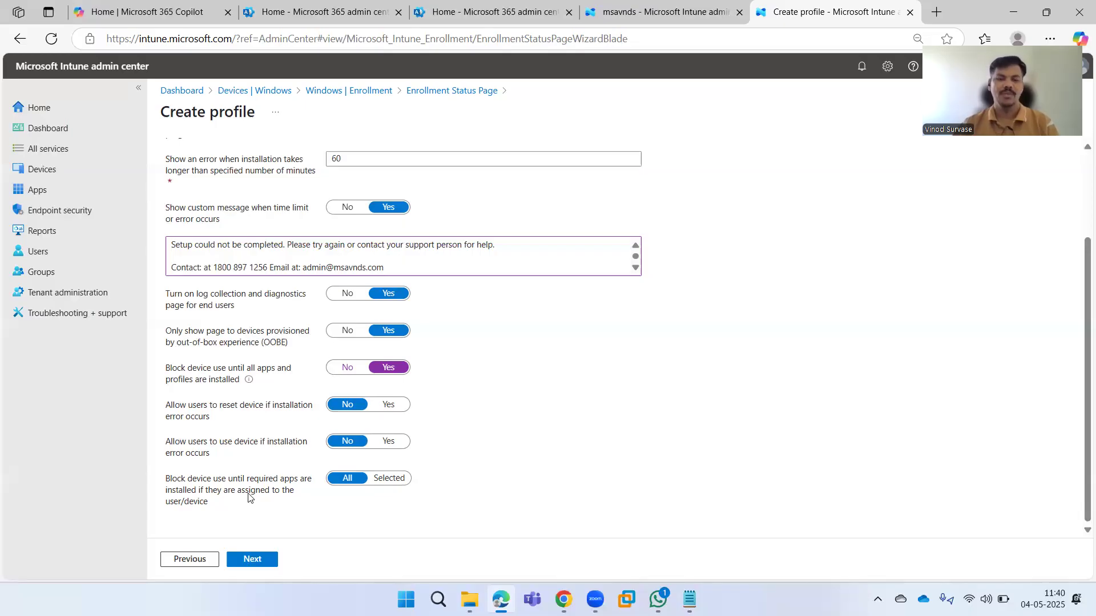
pyautogui.click(346, 368)
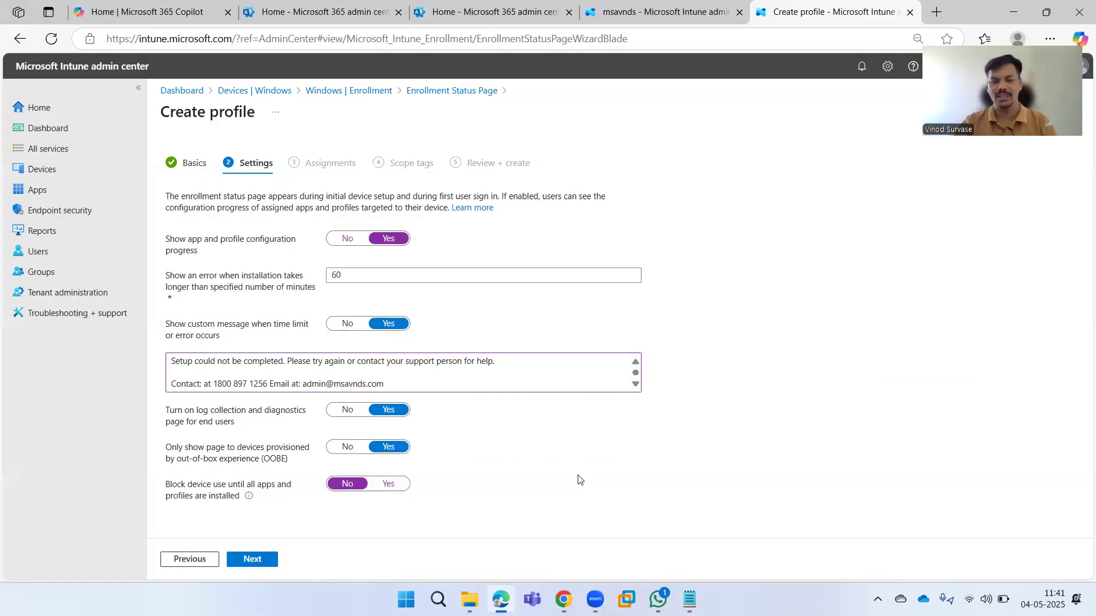
pyautogui.click(354, 276)
pyautogui.doubleClick(354, 276)
pyautogui.click(690, 363)
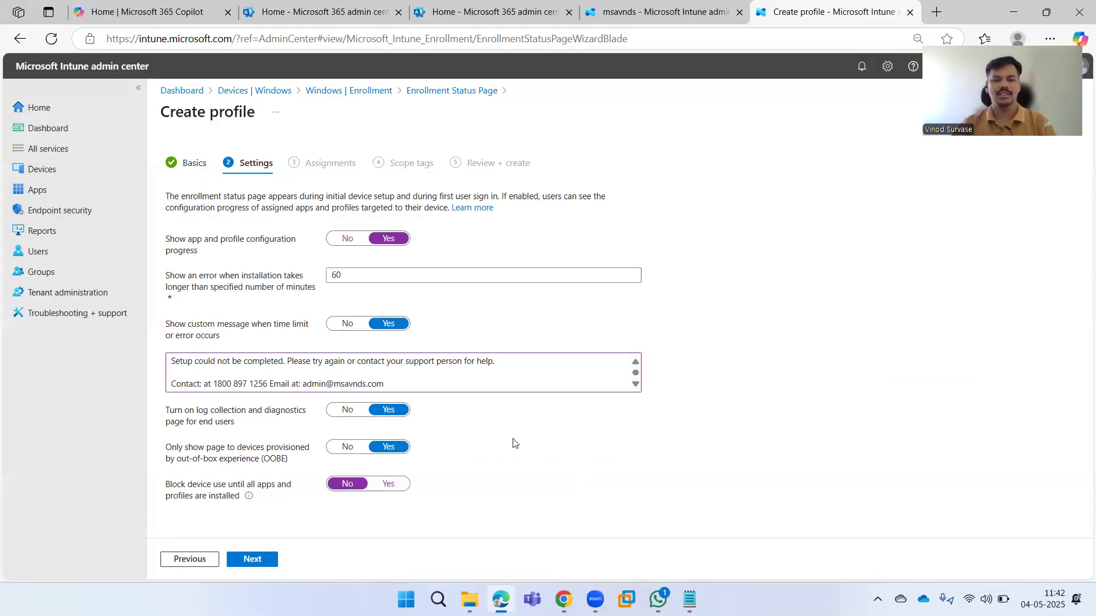
# Include the Autopilot devices group, found by searching 'autopilot', in the profile assignments.
pyautogui.click(252, 560)
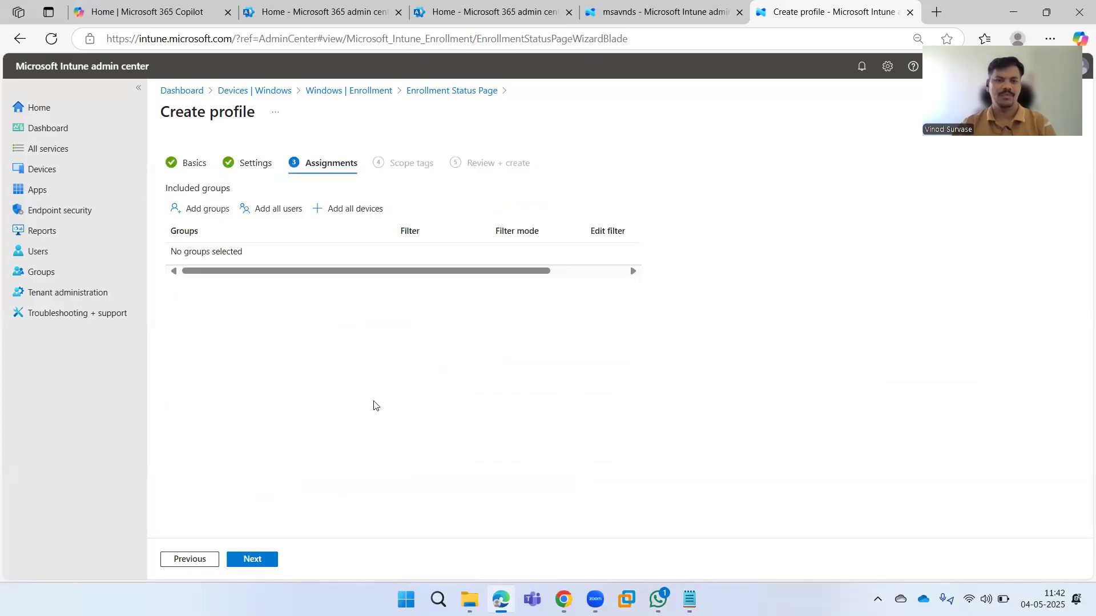
pyautogui.click(212, 216)
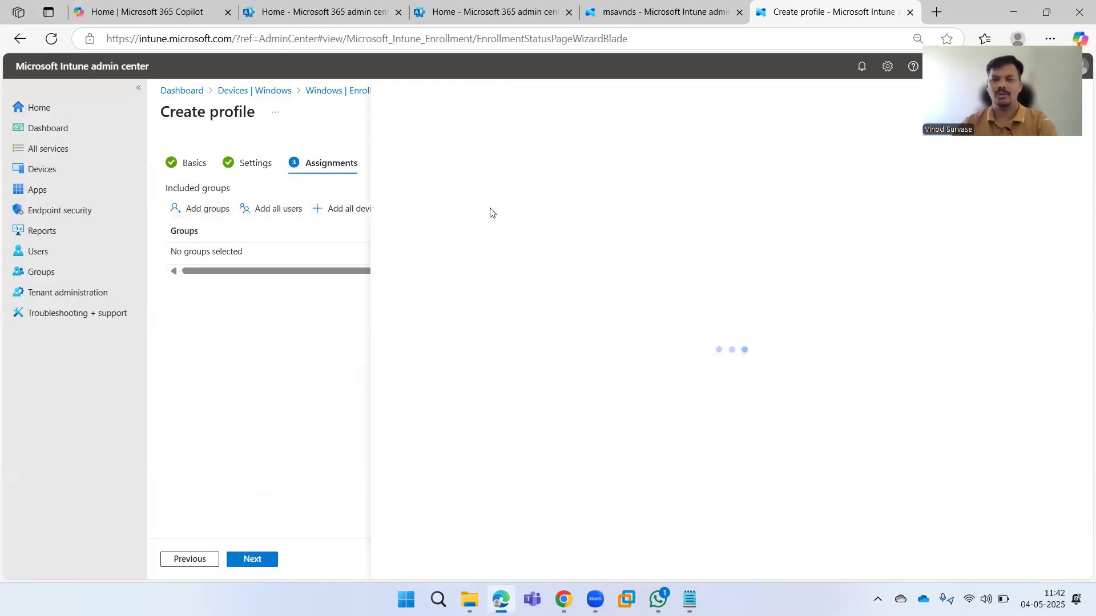
pyautogui.click(497, 190)
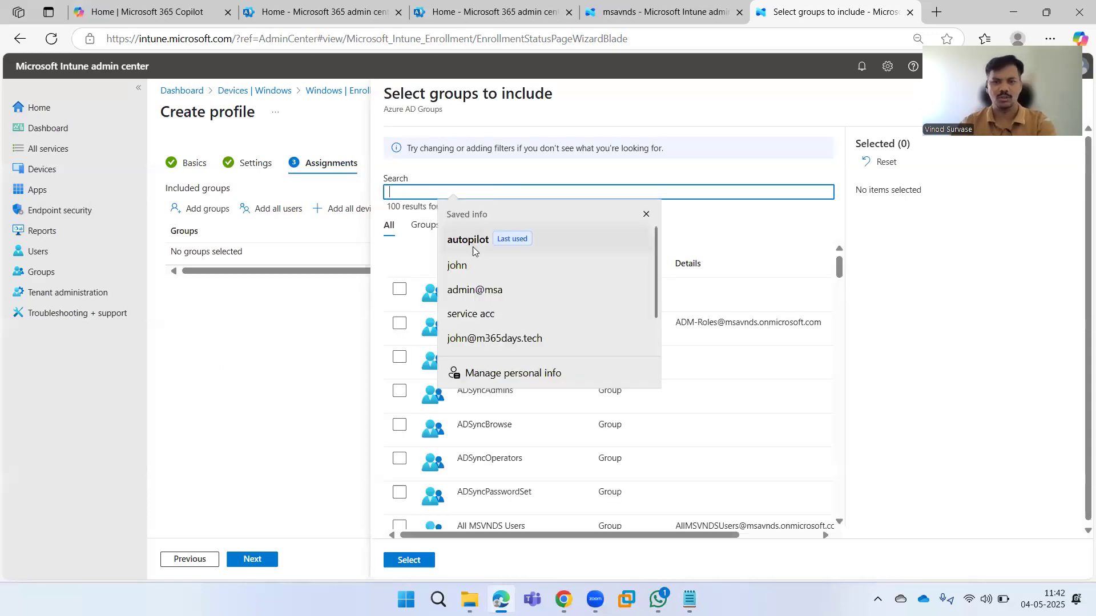
pyautogui.click(468, 263)
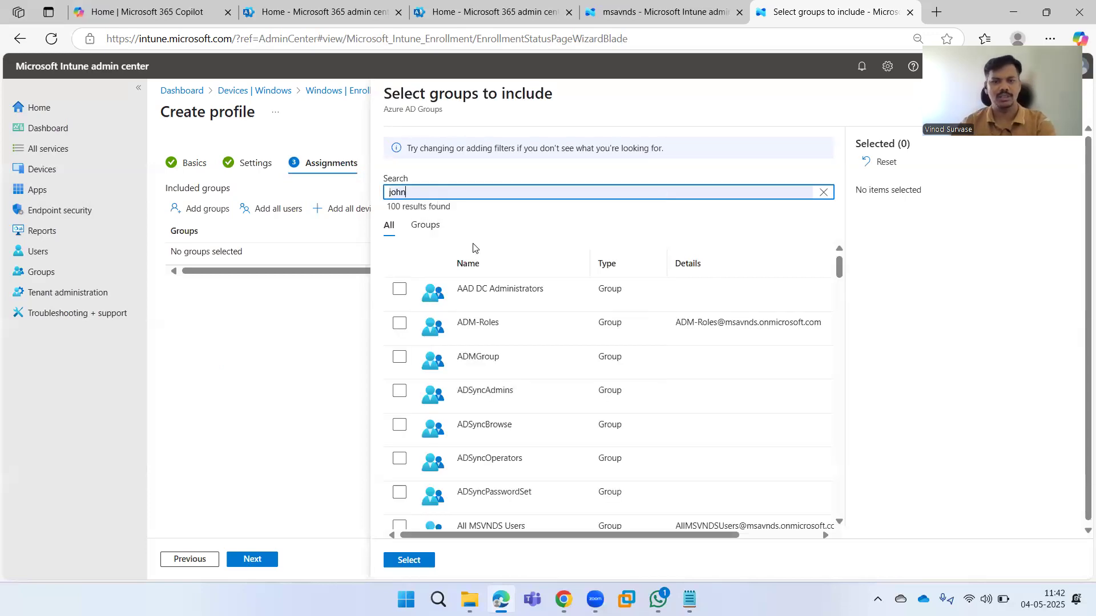
pyautogui.click(823, 192)
pyautogui.click(642, 189)
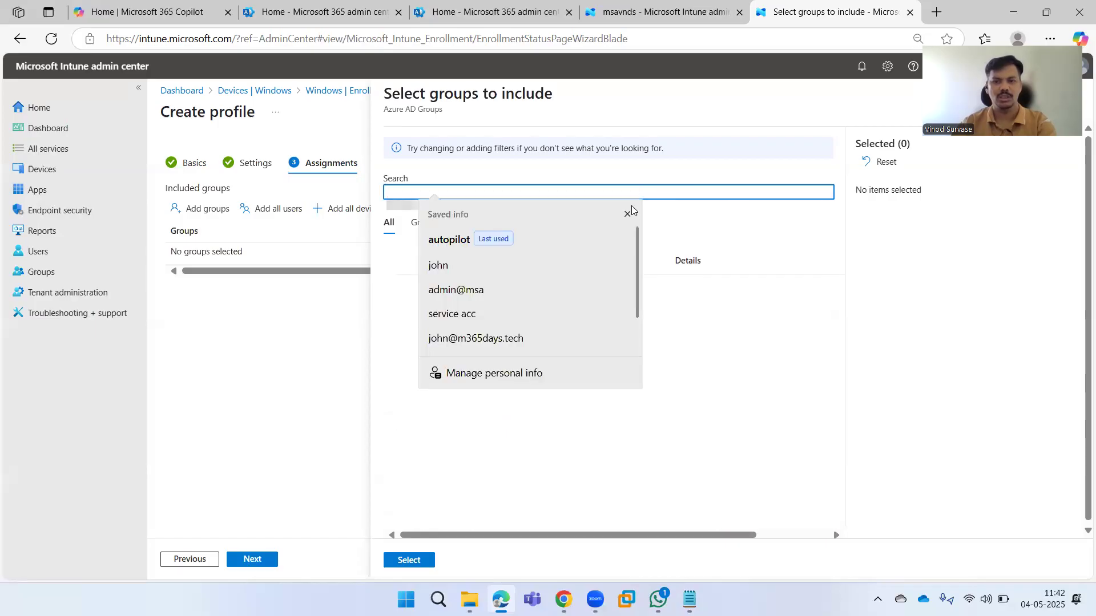
pyautogui.click(463, 236)
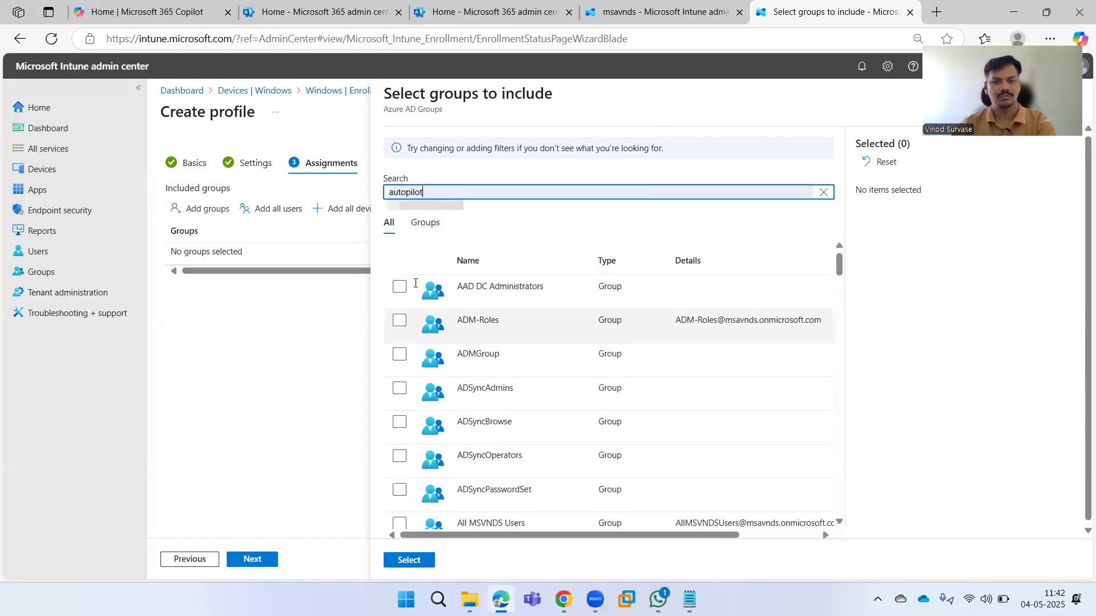
pyautogui.click(399, 289)
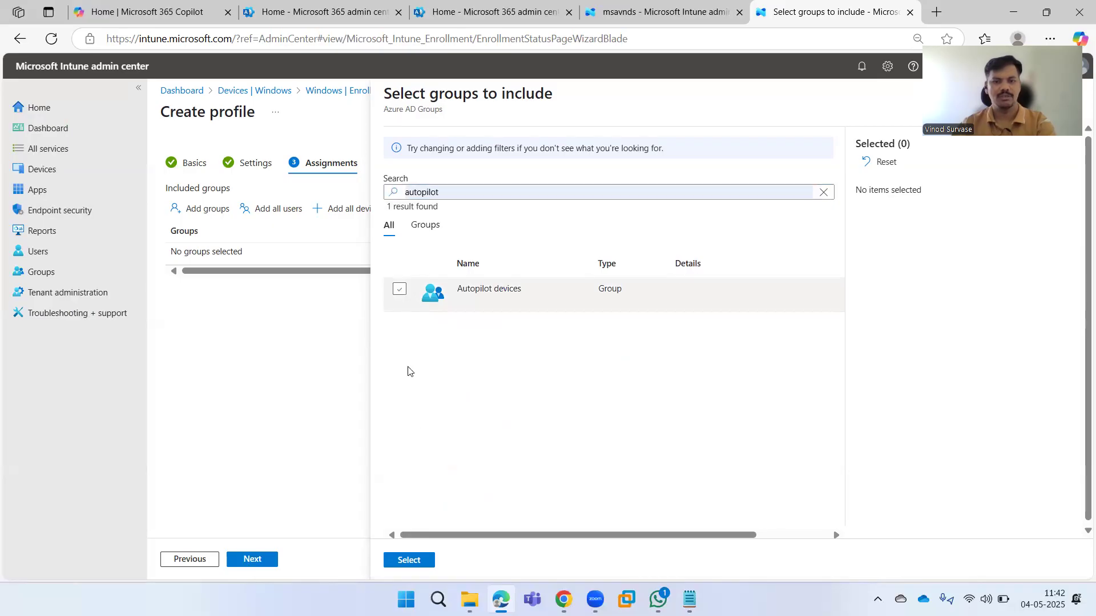
pyautogui.click(408, 561)
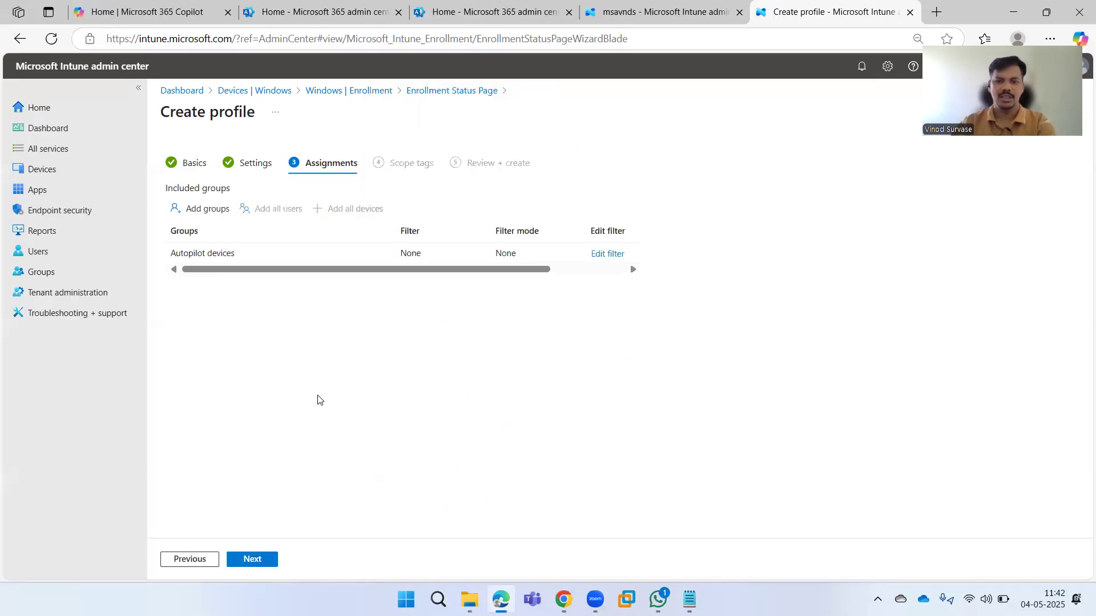
pyautogui.moveTo(411, 270)
pyautogui.mouseDown()
pyautogui.moveTo(521, 272)
pyautogui.moveTo(393, 264)
pyautogui.mouseUp()
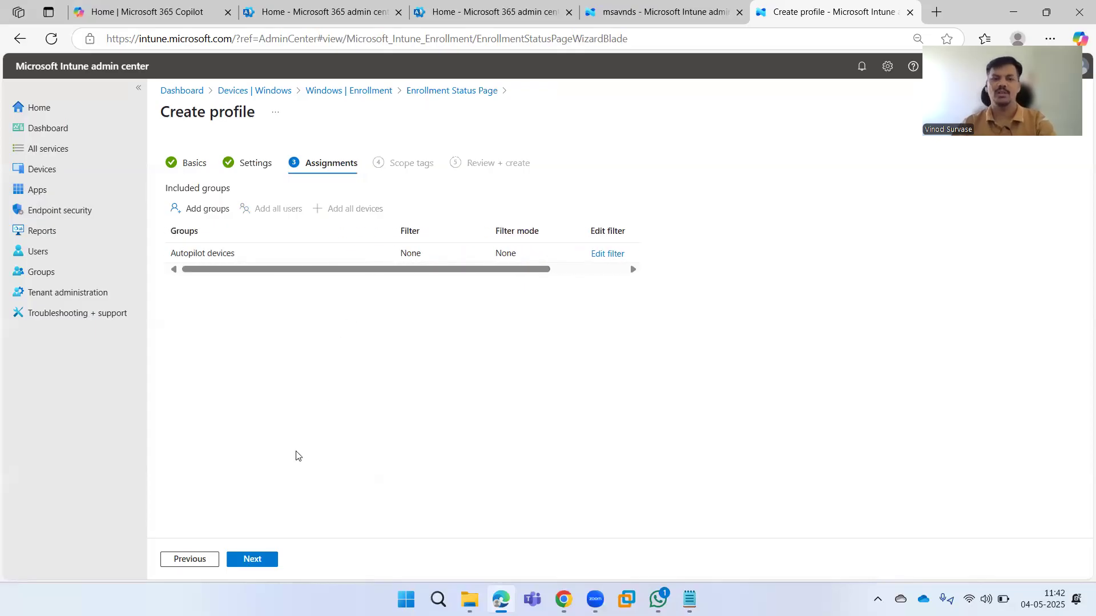
# Keep the Default scope tag, review the summary and create the ESP for BitLocker Policy profile.
pyautogui.click(266, 560)
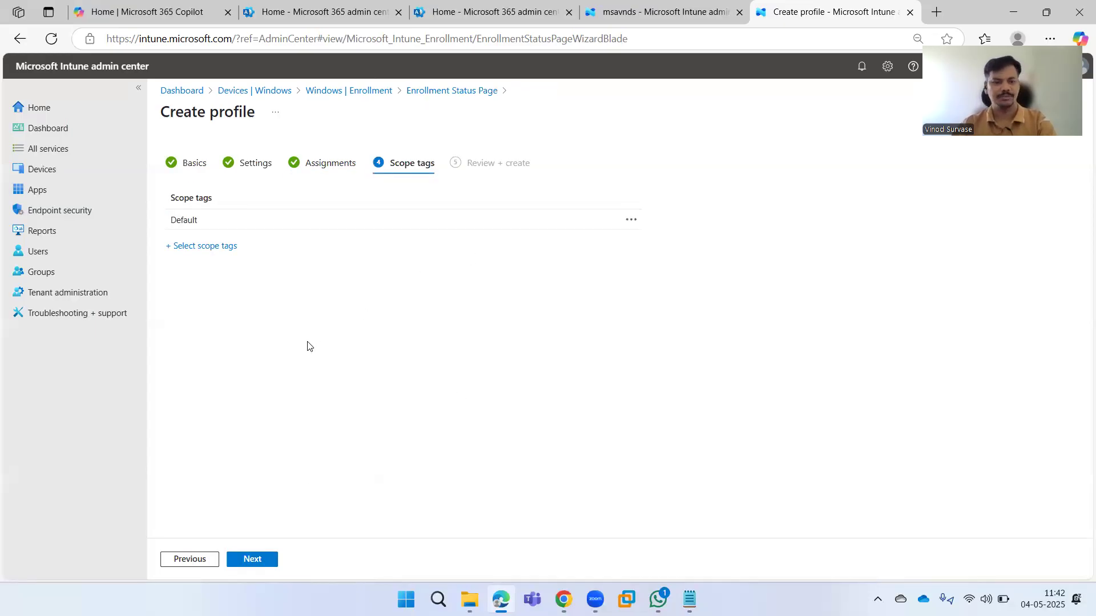
pyautogui.click(251, 559)
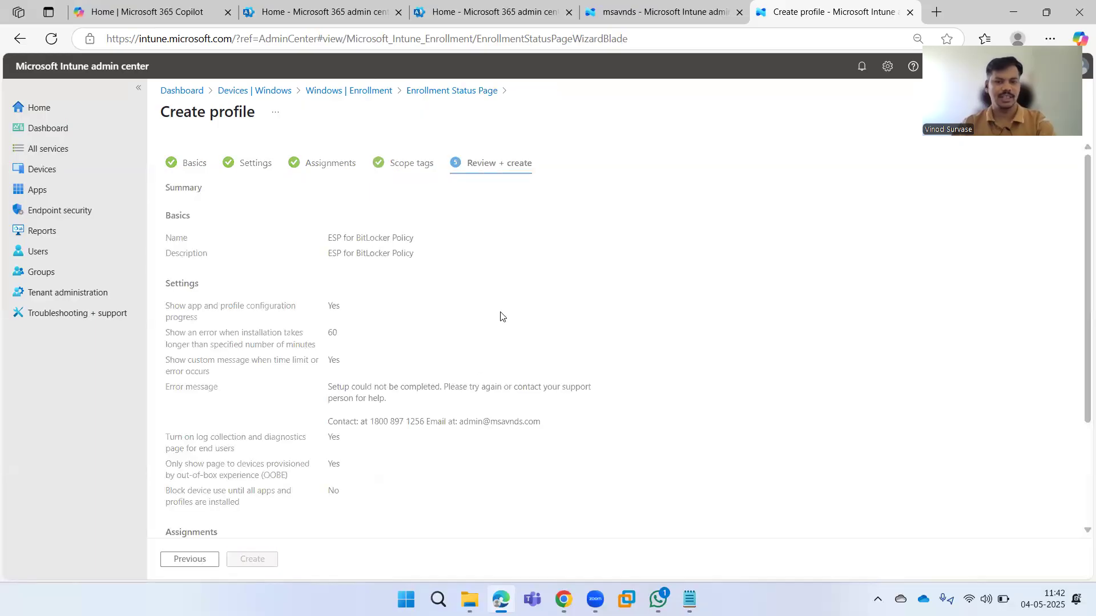
pyautogui.scroll(-3, 497, 340)
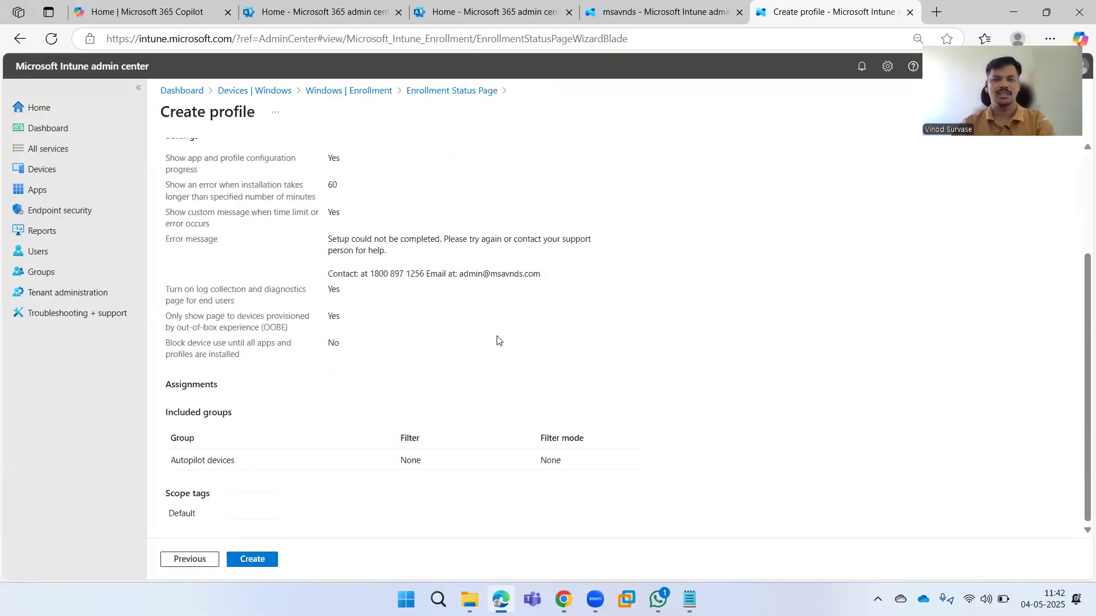
pyautogui.scroll(3, 497, 342)
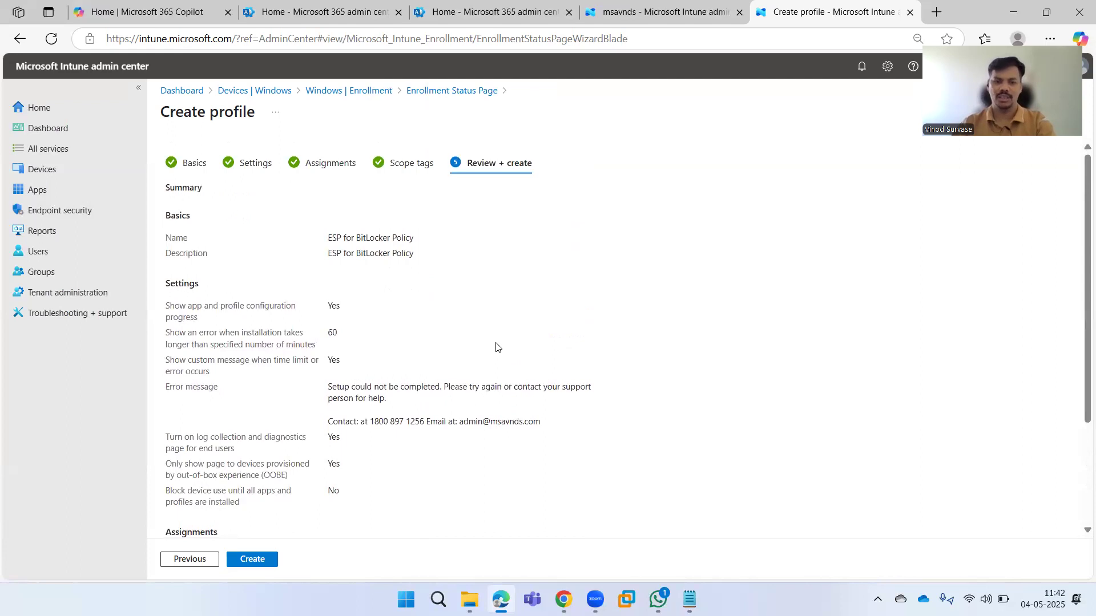
pyautogui.scroll(-3, 495, 347)
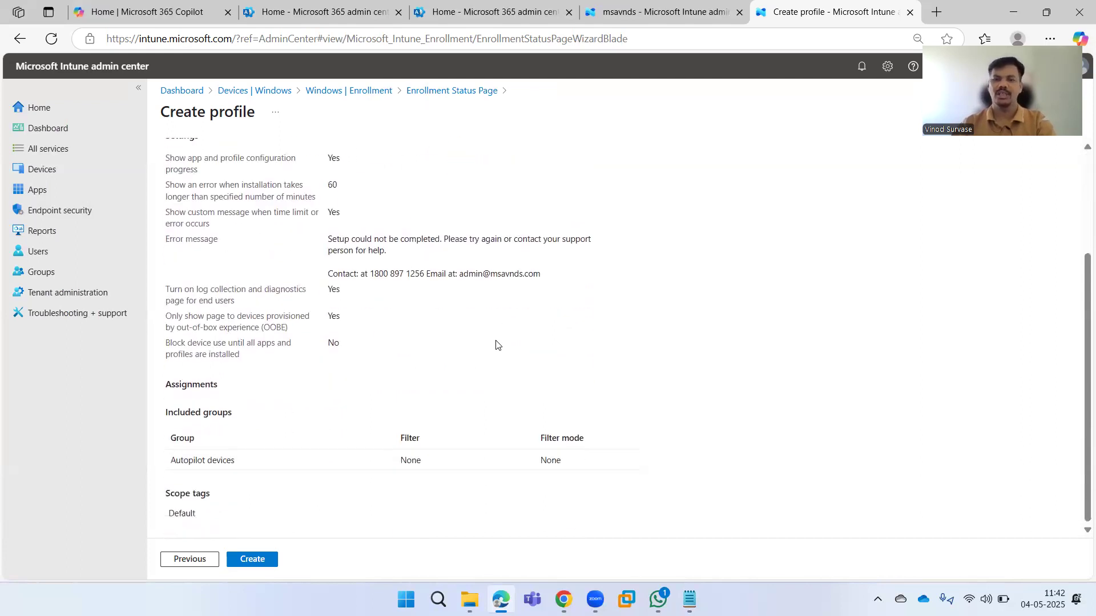
pyautogui.click(251, 564)
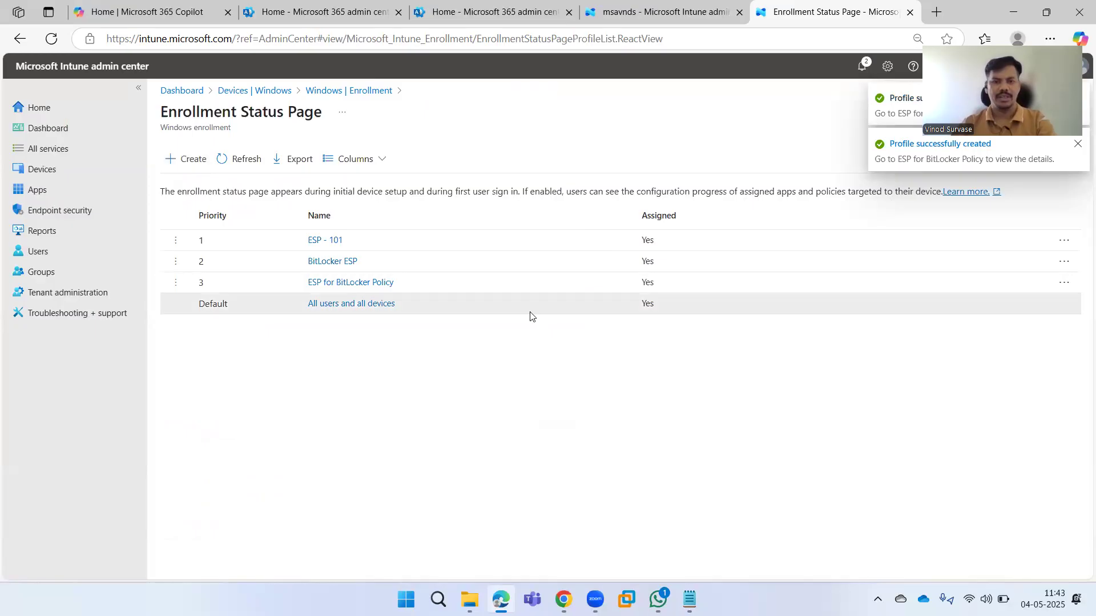
# Open ESP for BitLocker Policy from the Enrollment Status Page list and view its Properties.
pyautogui.click(313, 283)
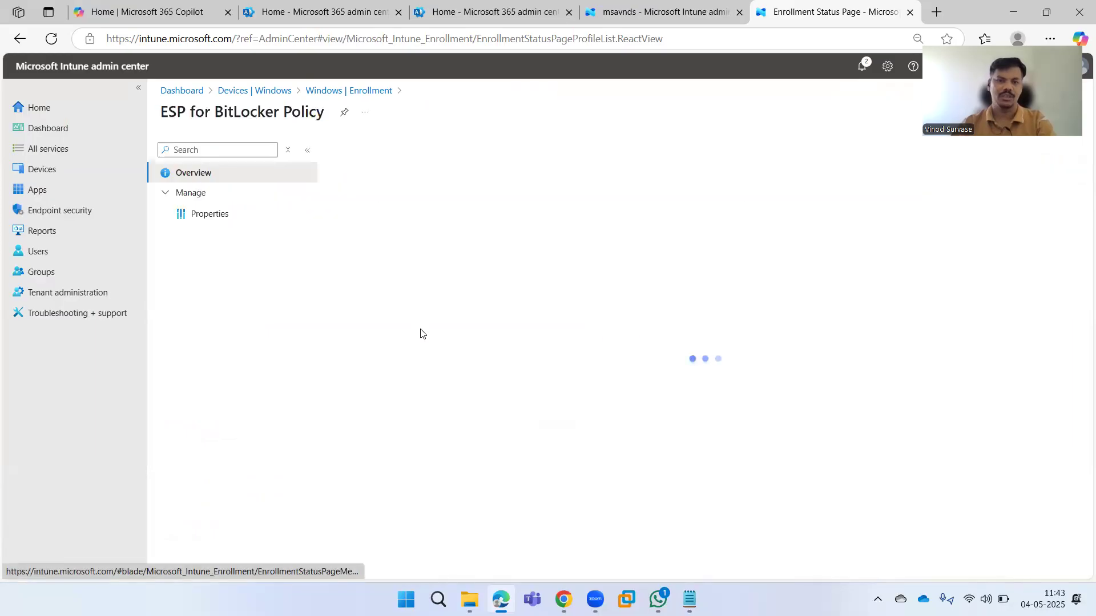
pyautogui.click(237, 214)
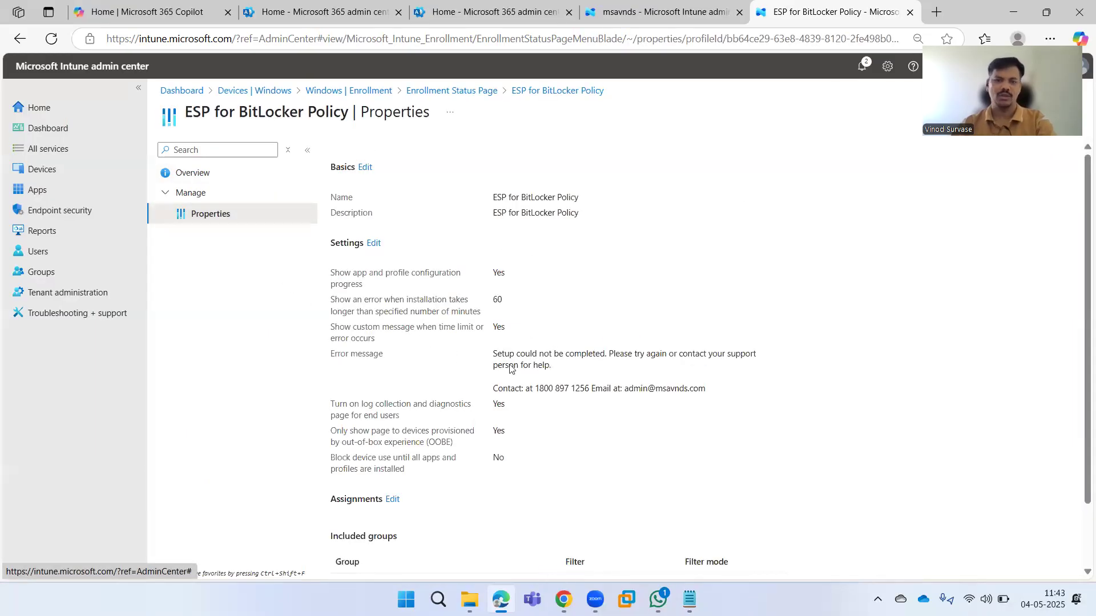